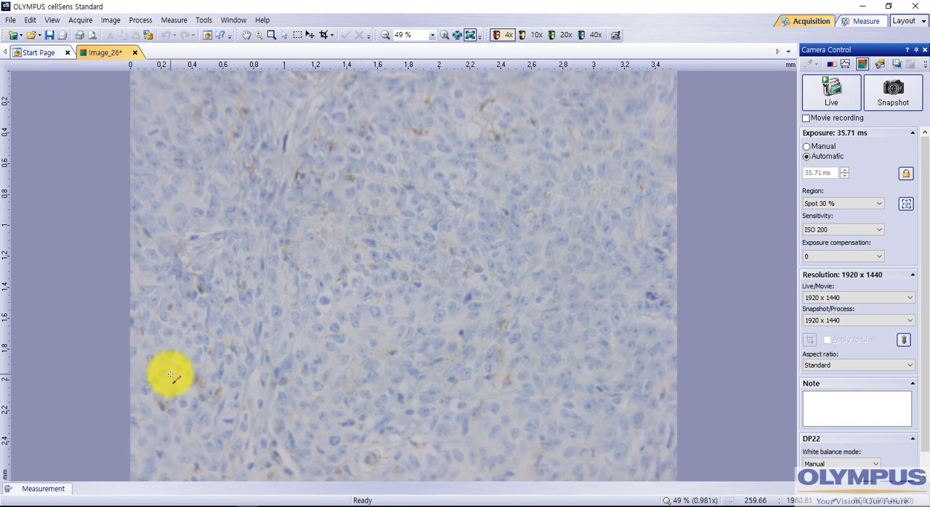
# - Show the Object Counting tool window for the open tissue image
pyautogui.moveTo(45, 492)
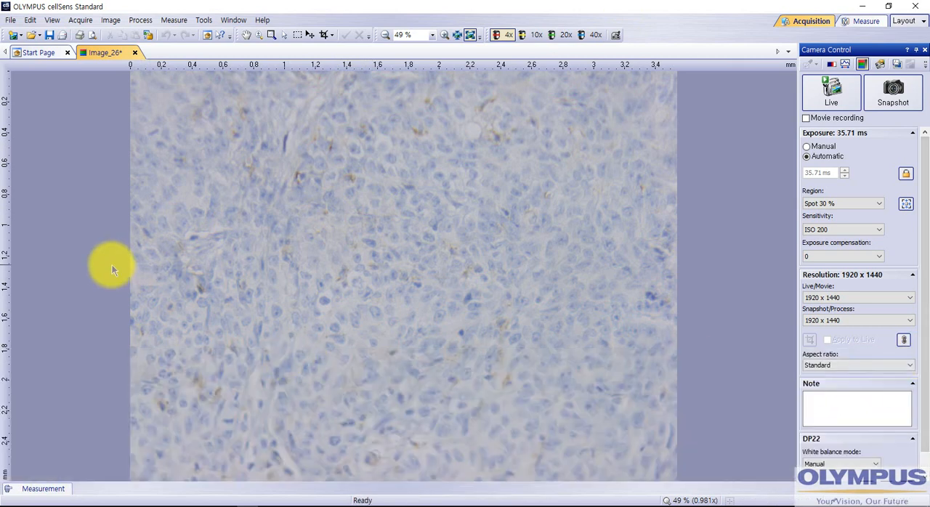
pyautogui.click(64, 22)
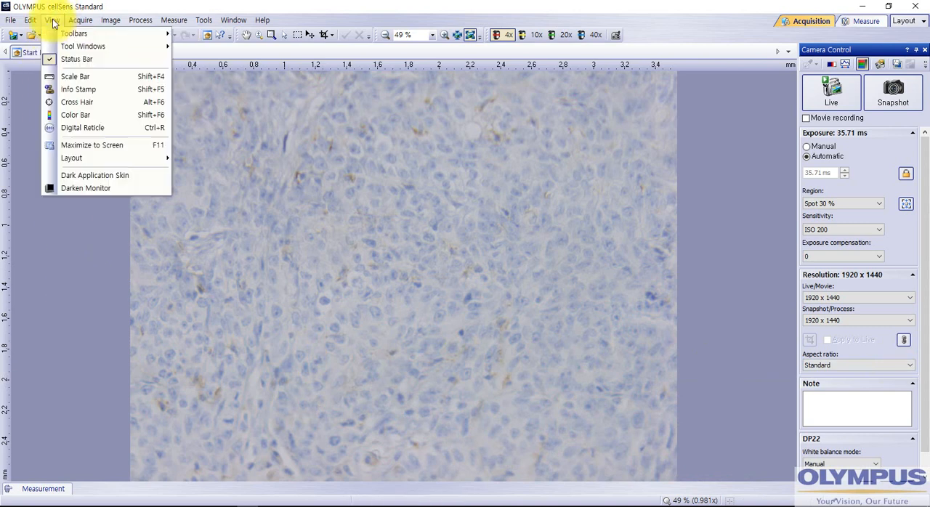
pyautogui.moveTo(54, 44)
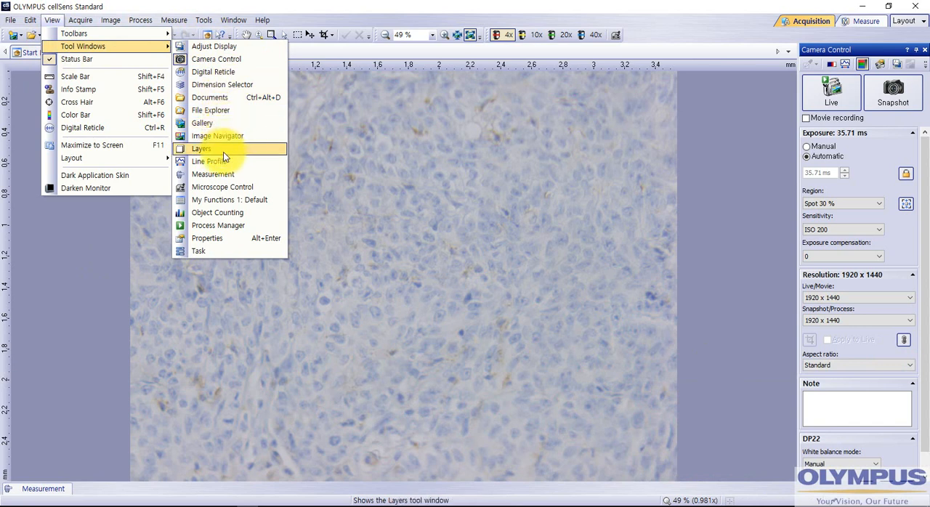
pyautogui.click(221, 213)
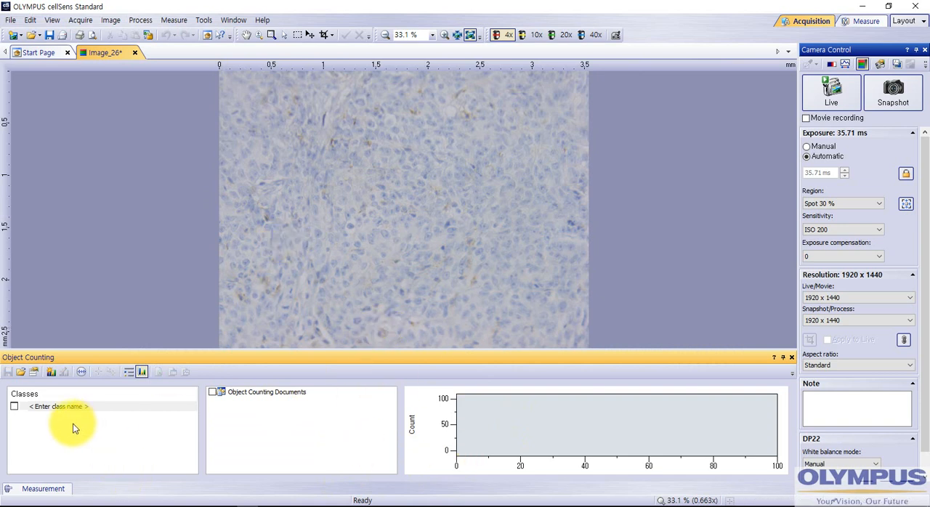
# - Create an object counting class named 1 with the default yellow color
pyautogui.click(50, 374)
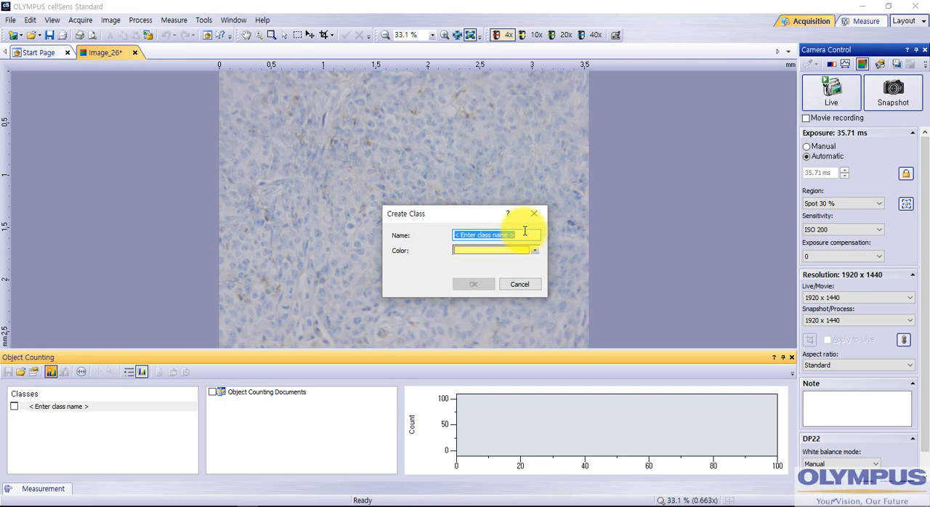
pyautogui.write('1')
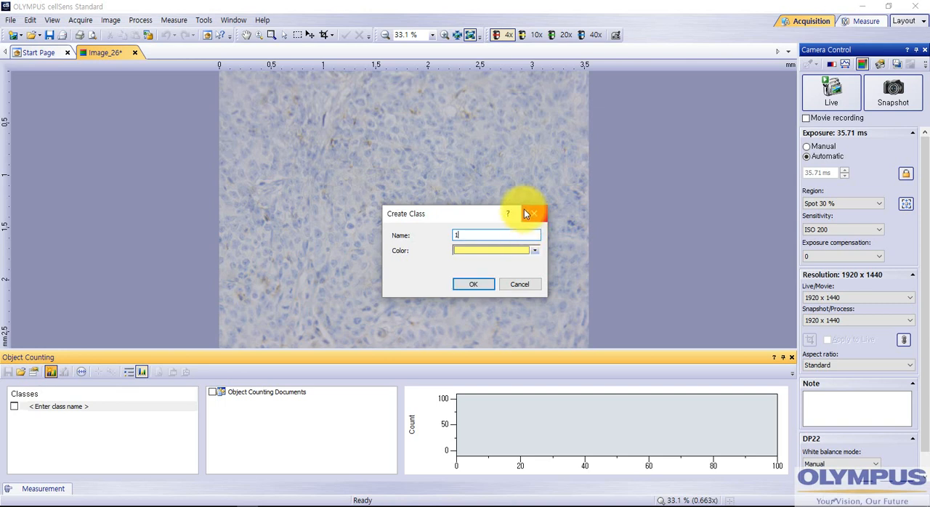
pyautogui.click(469, 285)
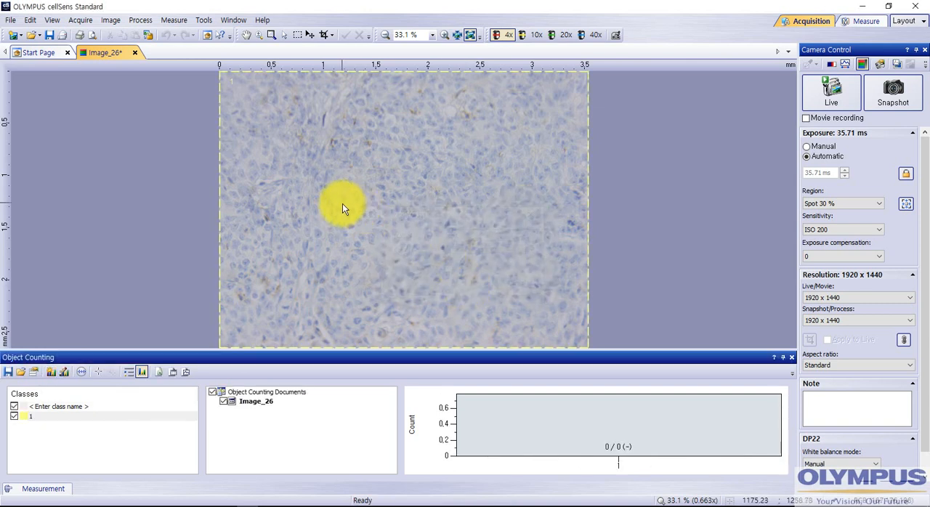
# - Count eight cells in the left-middle area of the tissue image as class 1 objects and end the counting
pyautogui.scroll(3, 343, 203)
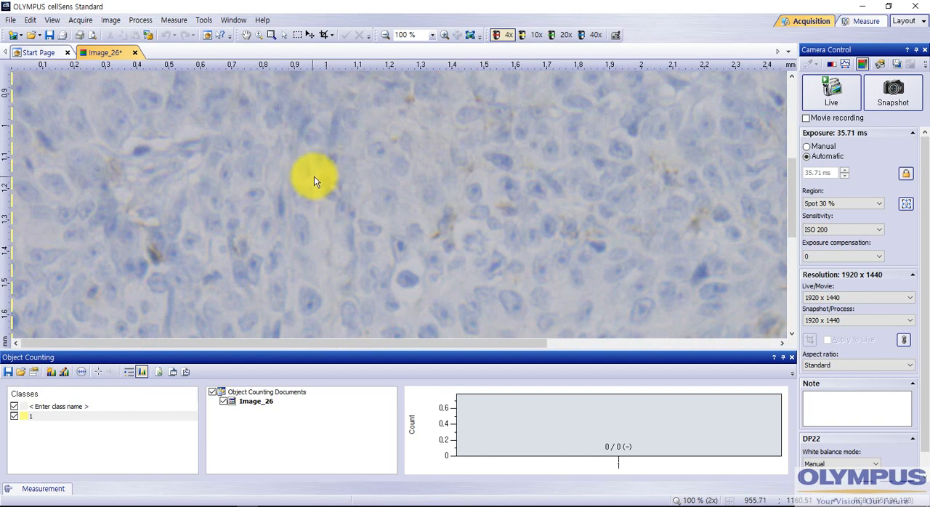
pyautogui.click(98, 371)
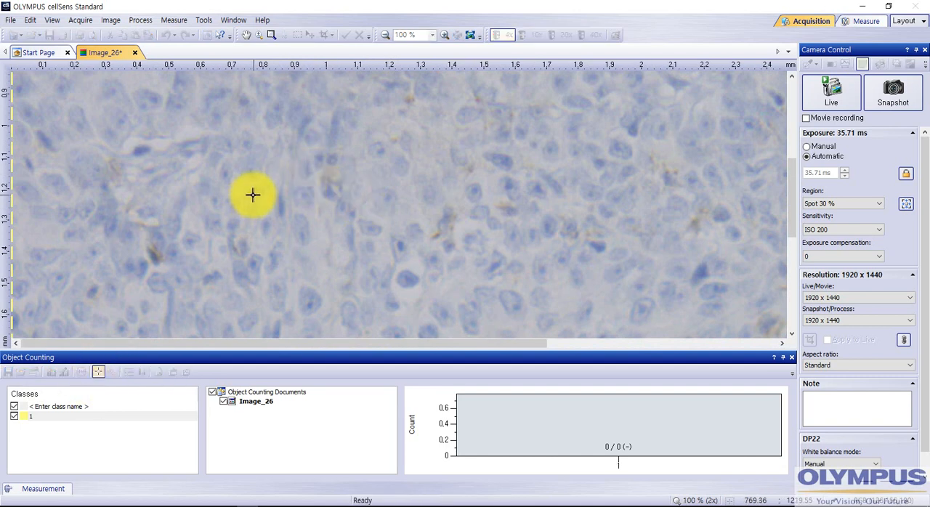
pyautogui.click(253, 194)
pyautogui.click(229, 175)
pyautogui.click(229, 144)
pyautogui.click(250, 139)
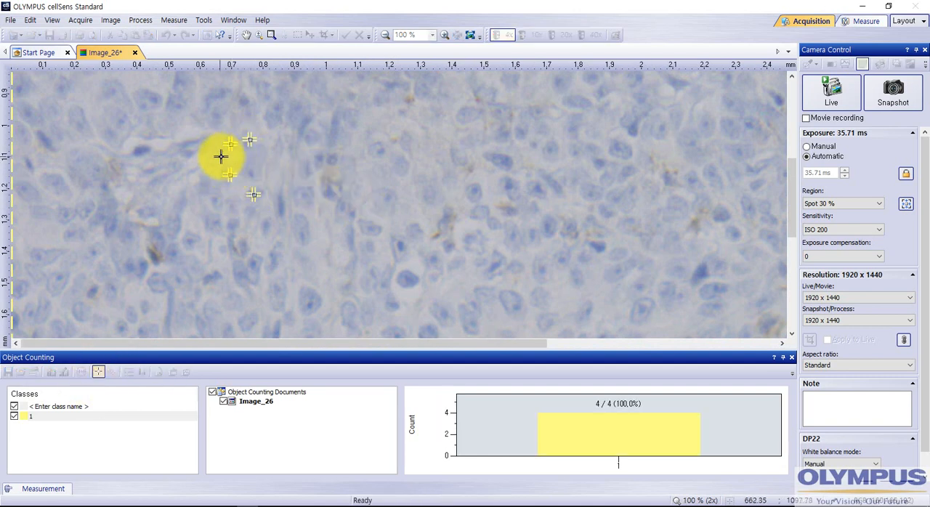
pyautogui.click(182, 147)
pyautogui.click(139, 148)
pyautogui.click(222, 94)
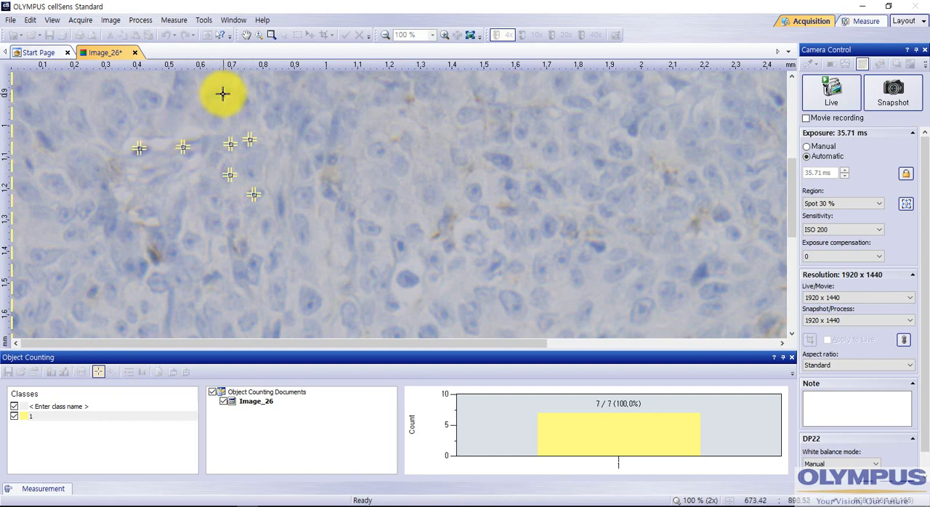
pyautogui.click(247, 101)
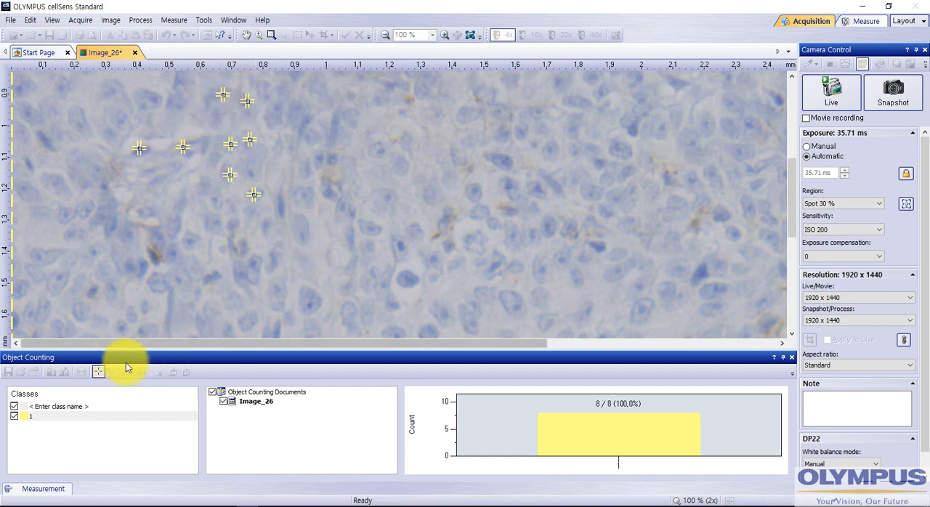
pyautogui.rightClick(296, 168)
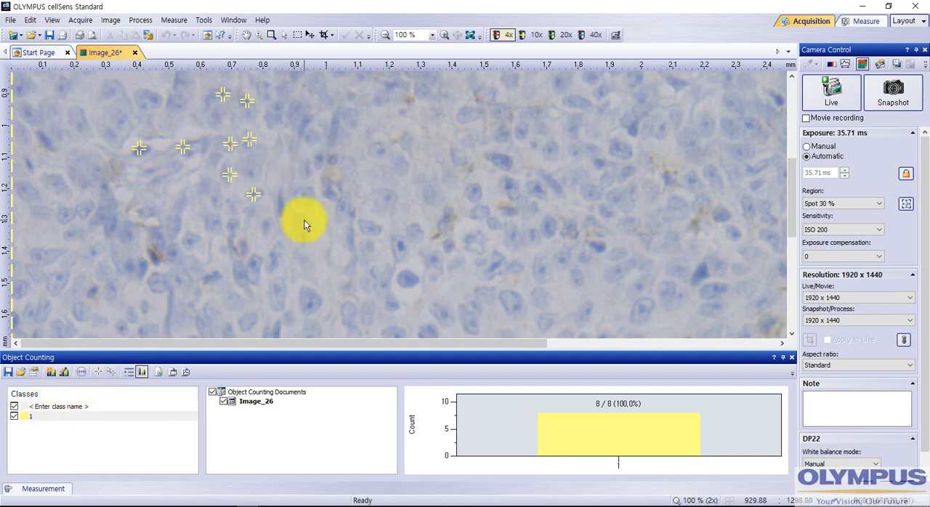
# - Create a second counting class named 2 with the default red color
pyautogui.scroll(-3, 304, 225)
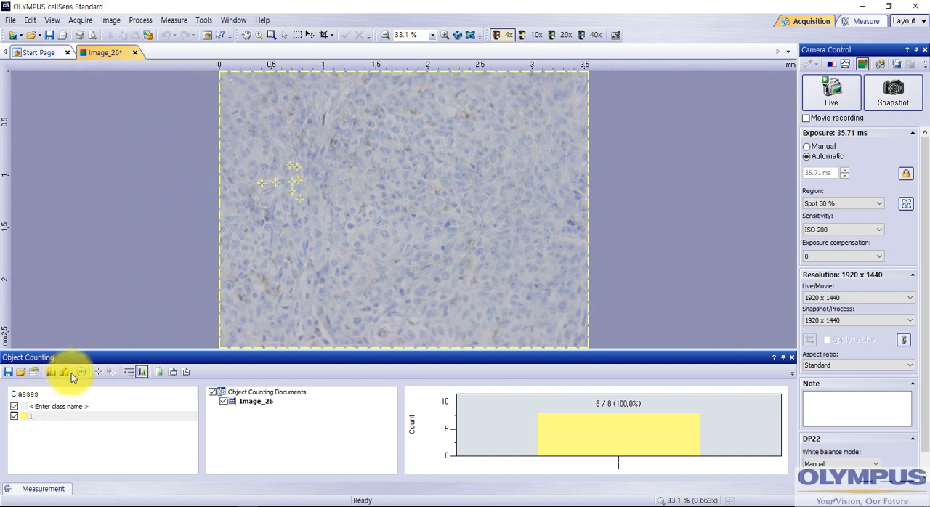
pyautogui.click(52, 372)
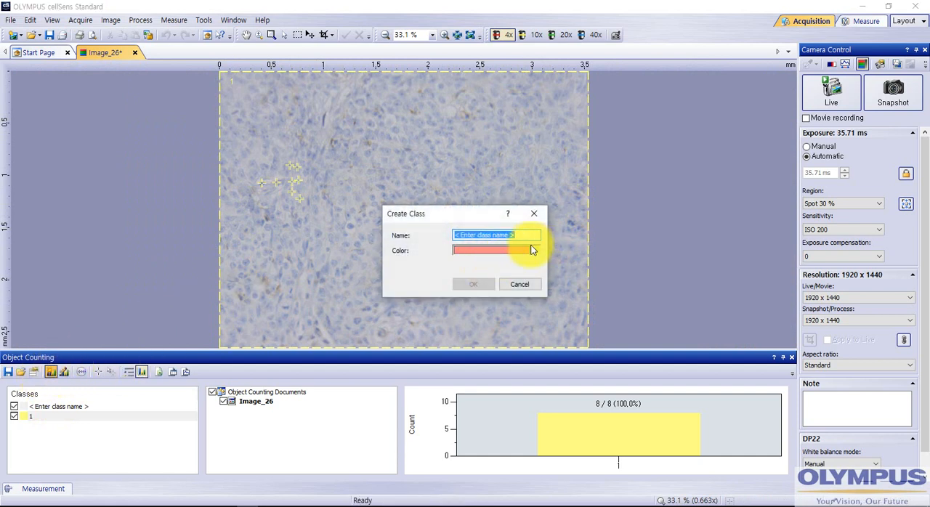
pyautogui.write('2')
pyautogui.click(478, 285)
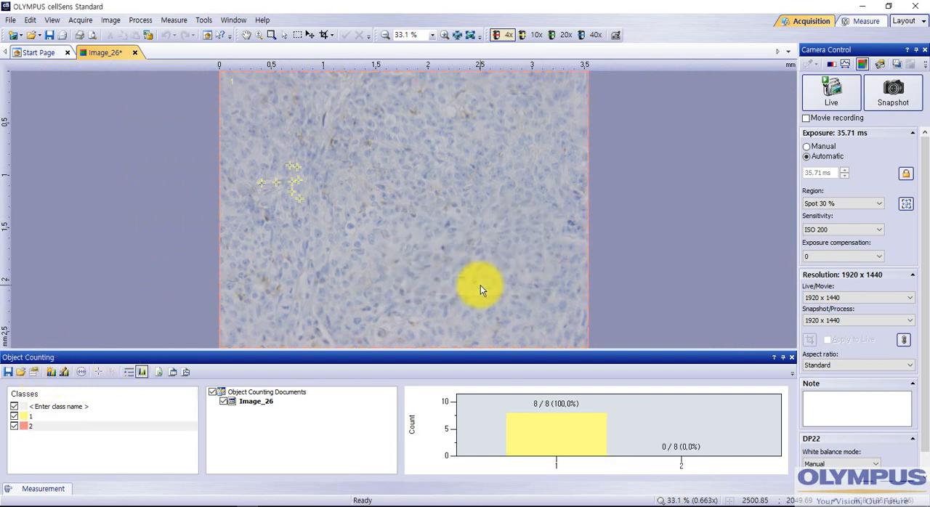
# - Count six cells in the upper-right area of the tissue image as class 2 objects
pyautogui.scroll(2, 513, 166)
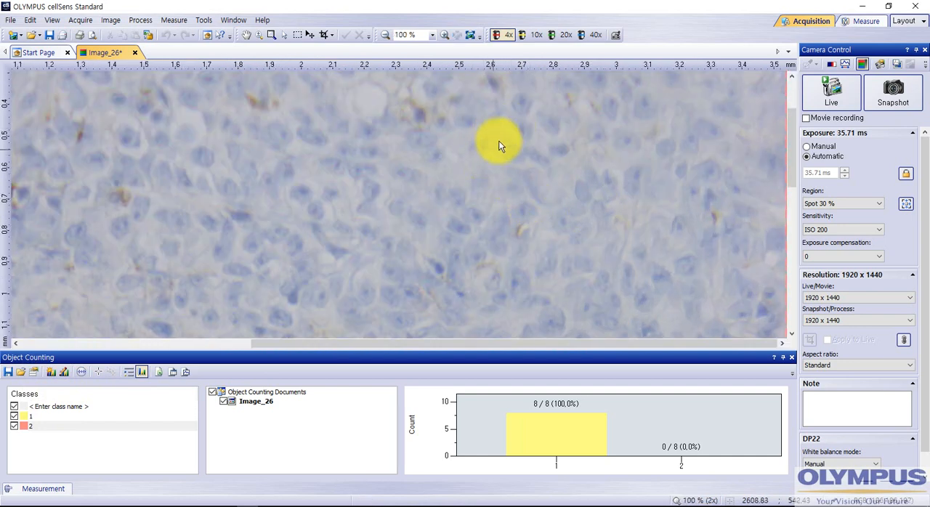
pyautogui.click(98, 372)
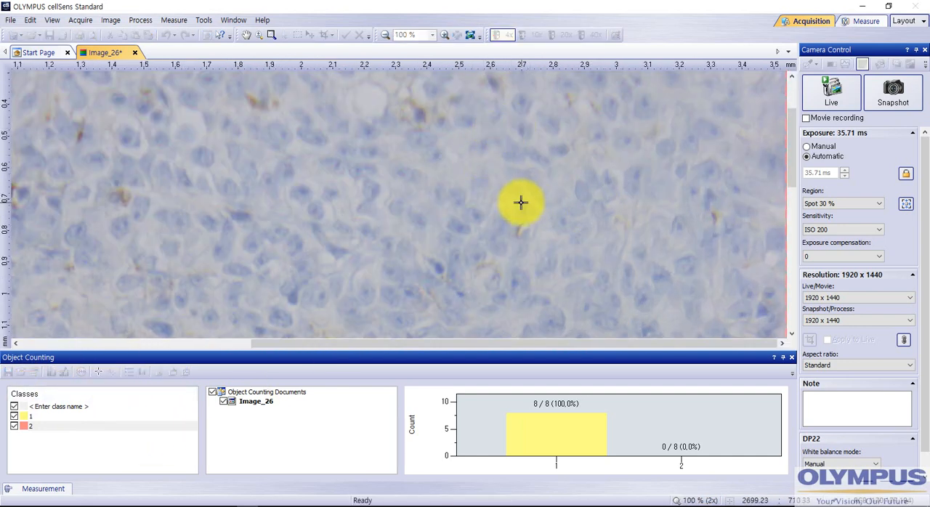
pyautogui.click(526, 104)
pyautogui.click(526, 130)
pyautogui.click(555, 119)
pyautogui.click(559, 147)
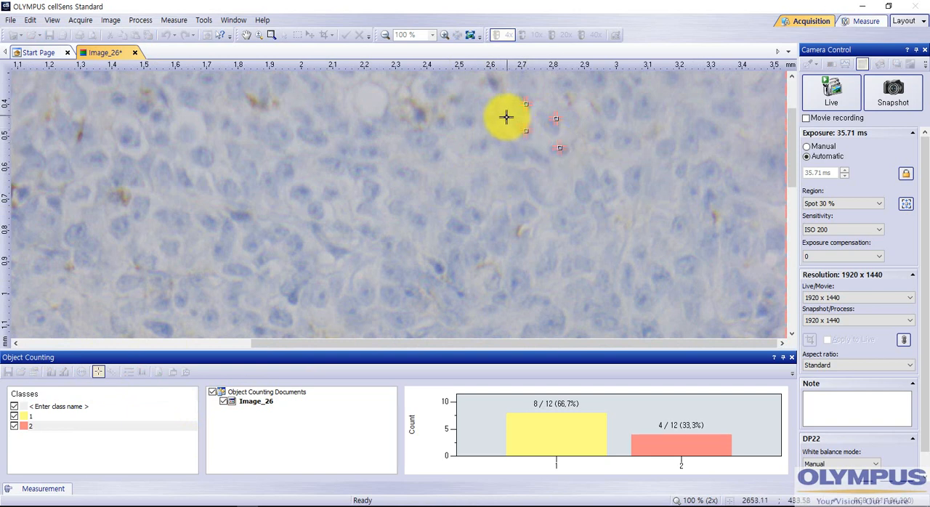
pyautogui.click(495, 85)
pyautogui.click(453, 106)
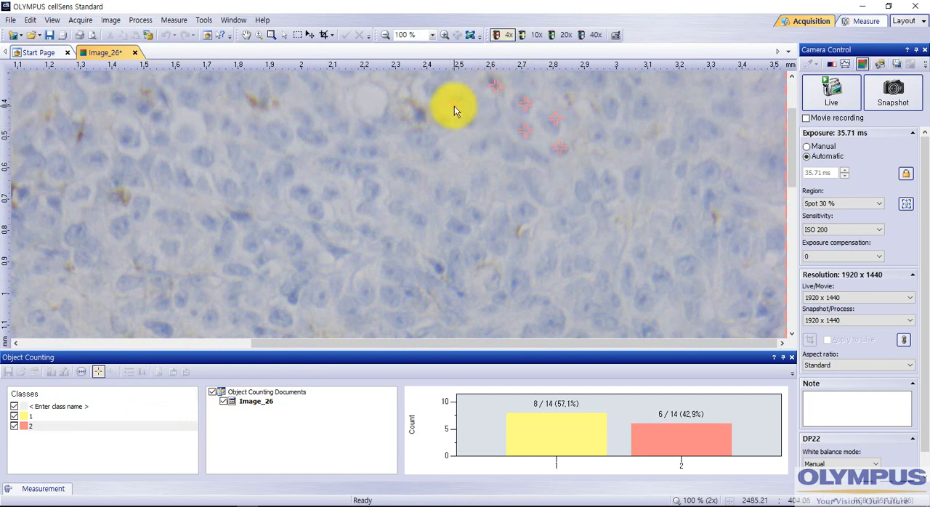
# - Create a third counting class named 3 with the default cyan color
pyautogui.scroll(-3, 473, 170)
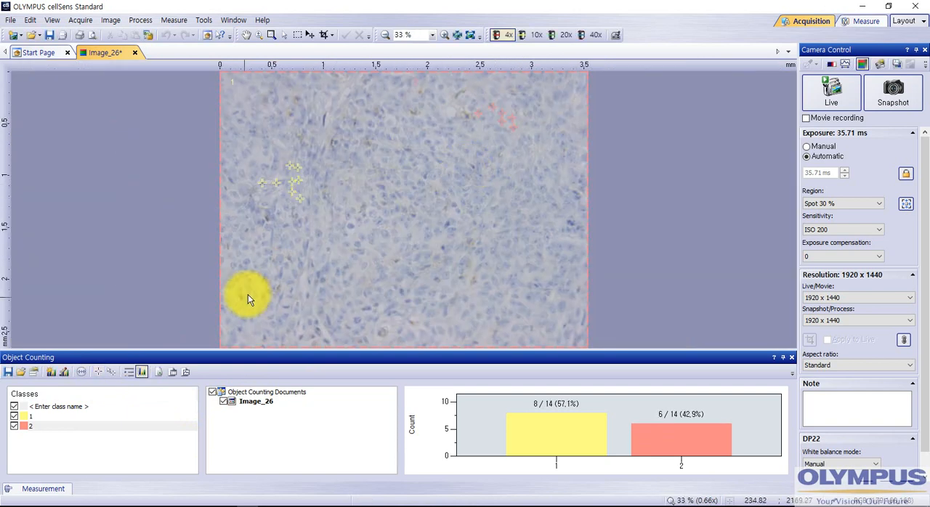
pyautogui.click(50, 372)
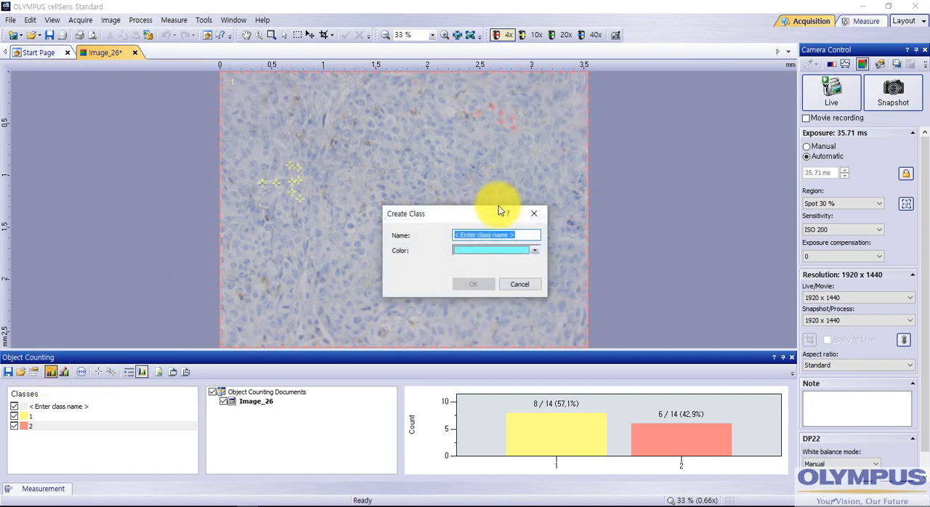
pyautogui.write('3')
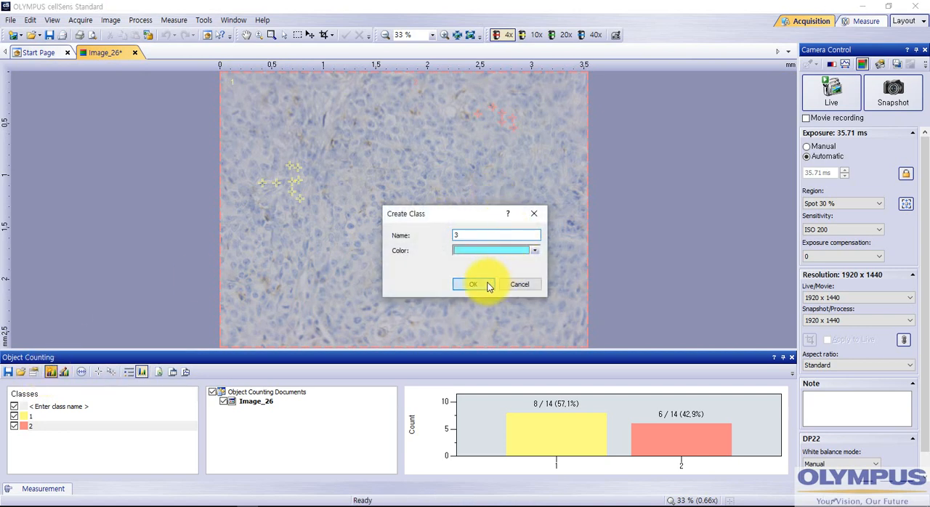
pyautogui.click(488, 285)
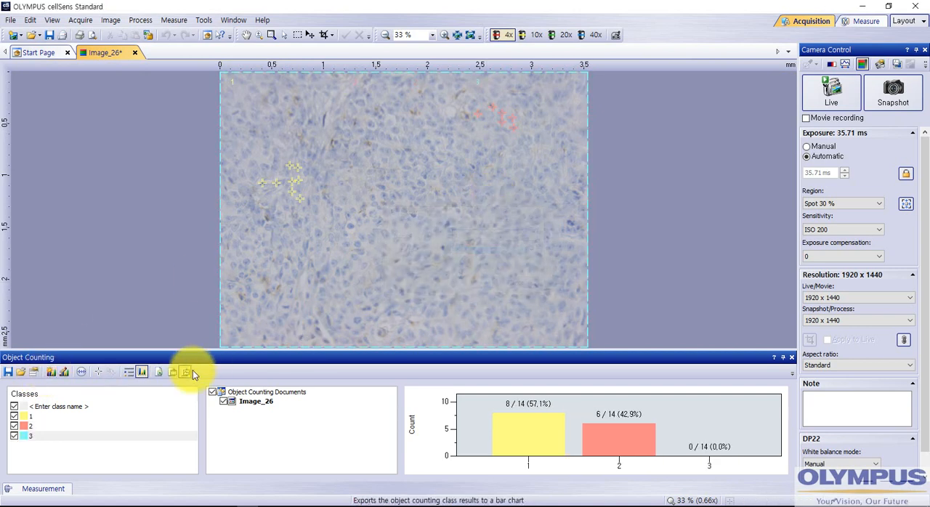
# - Count ten cells in the lower-right area of the tissue image as class 3 objects and end the counting
pyautogui.click(98, 372)
pyautogui.click(467, 269)
pyautogui.click(455, 295)
pyautogui.click(508, 286)
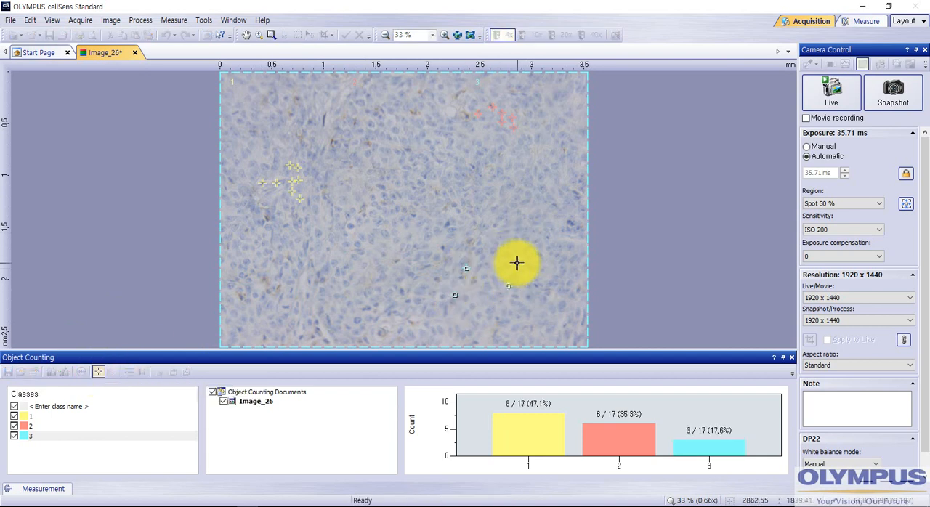
pyautogui.click(492, 257)
pyautogui.click(492, 256)
pyautogui.click(518, 263)
pyautogui.click(512, 275)
pyautogui.click(524, 284)
pyautogui.click(540, 305)
pyautogui.click(527, 319)
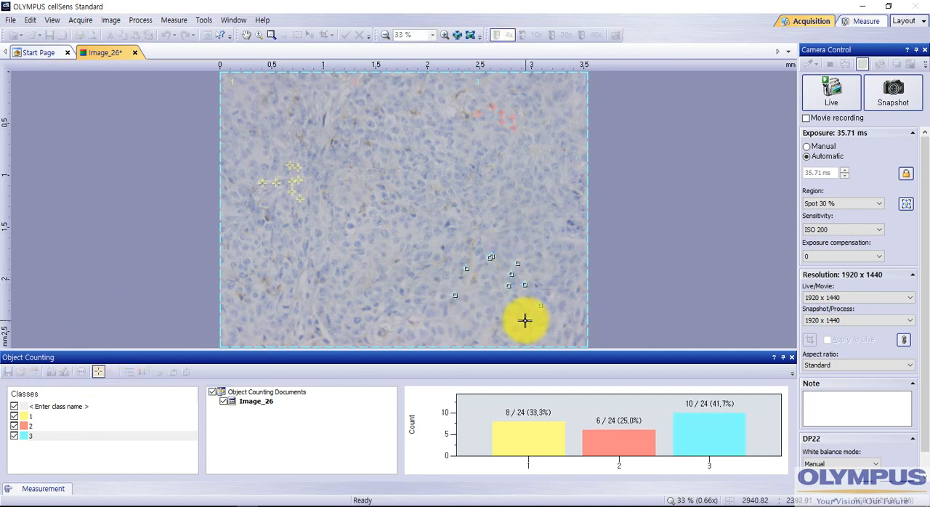
pyautogui.rightClick(483, 276)
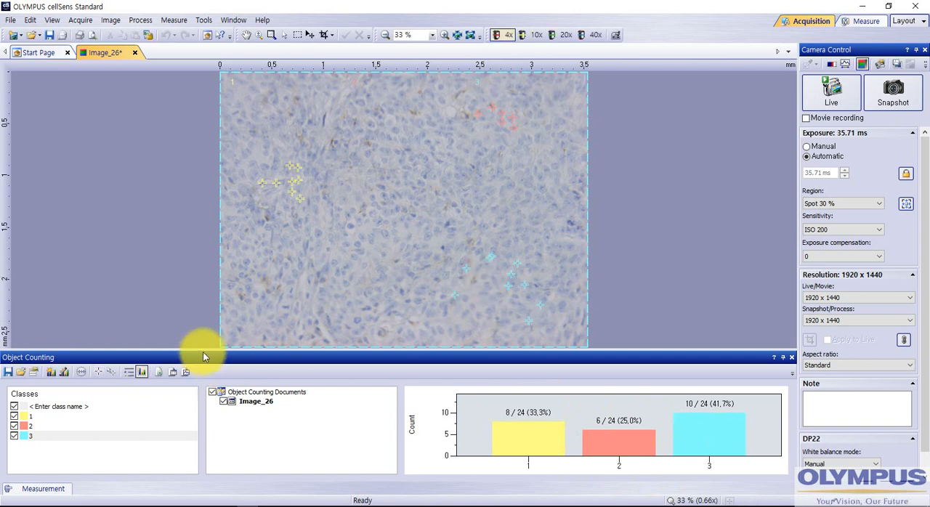
# - Make class 1 active and view its editable name and color properties without changing them
pyautogui.click(33, 416)
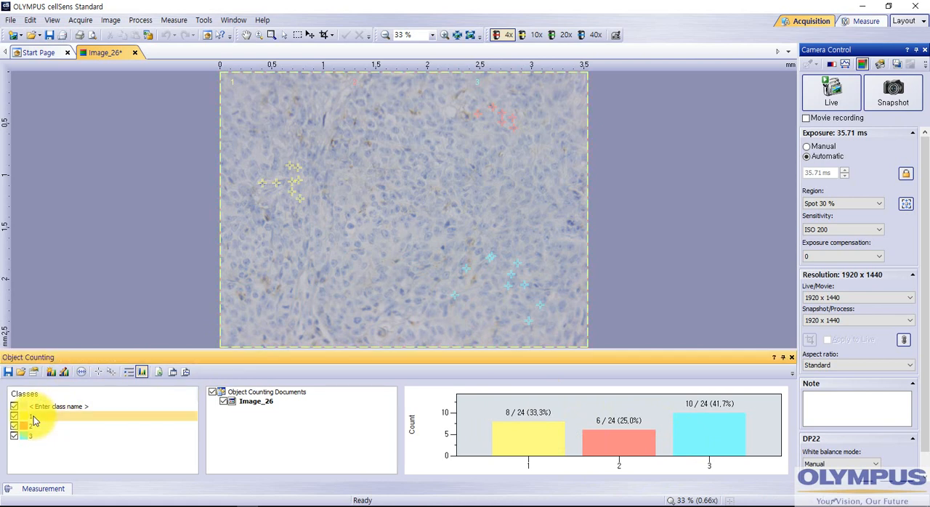
pyautogui.click(67, 375)
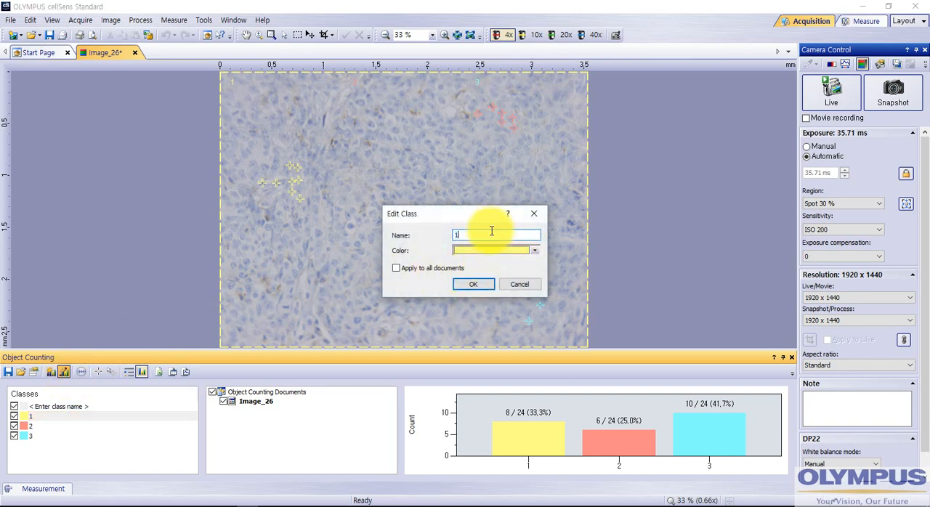
pyautogui.click(527, 285)
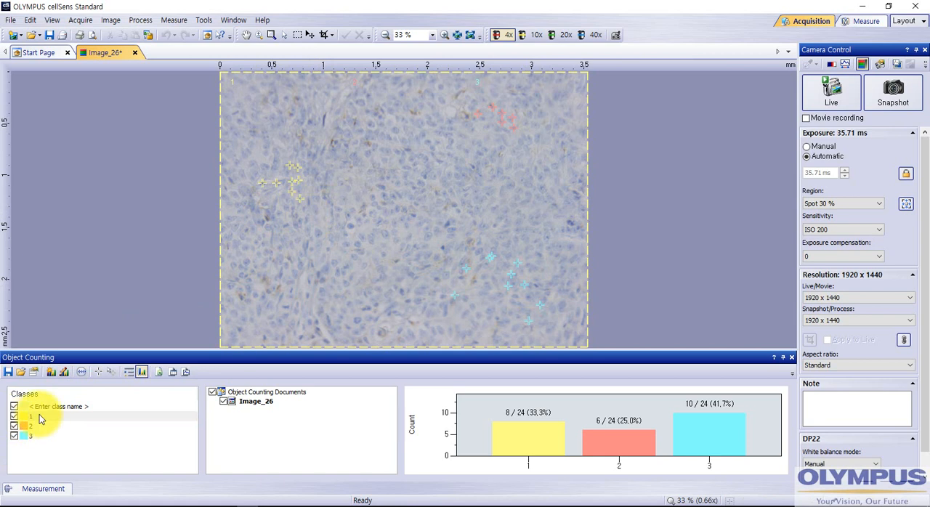
# - Enter object selection mode, select all class 1 markers, and relocate one of them to the right of the marker group
pyautogui.scroll(3, 292, 178)
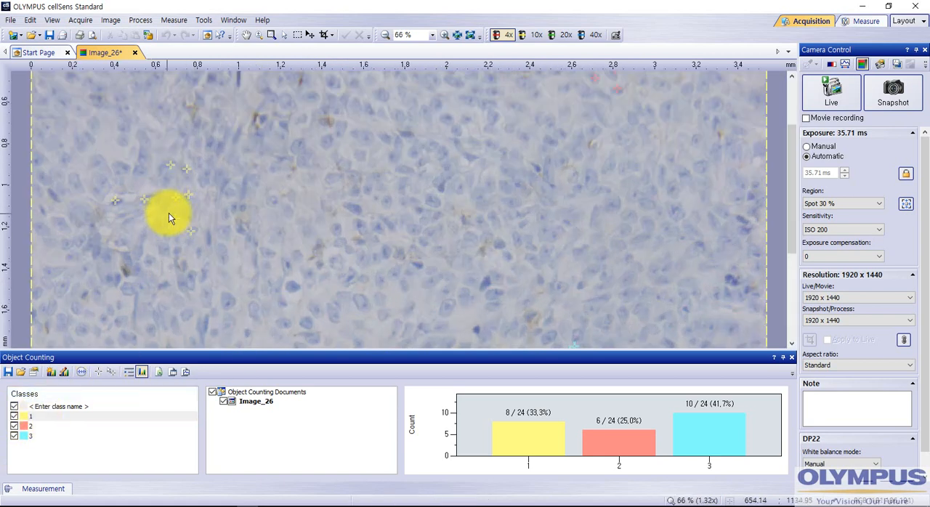
pyautogui.click(109, 374)
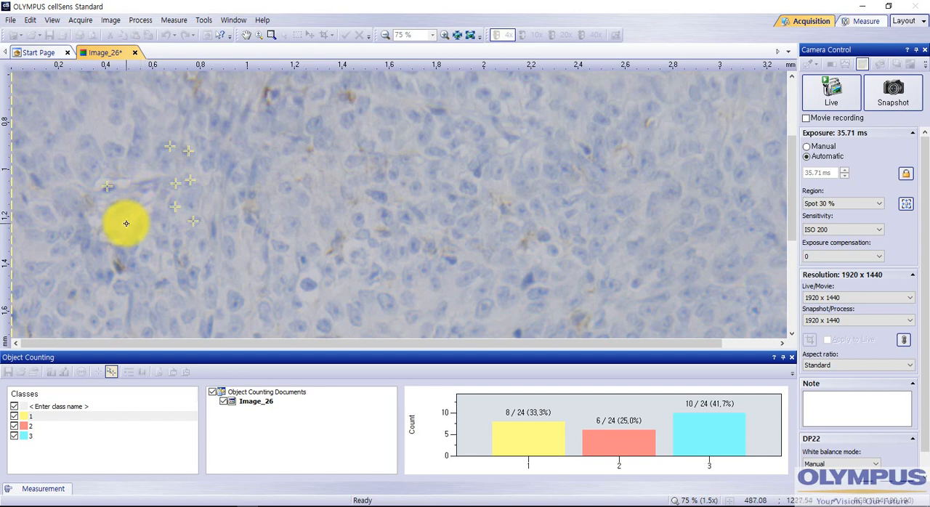
pyautogui.rightClick(231, 222)
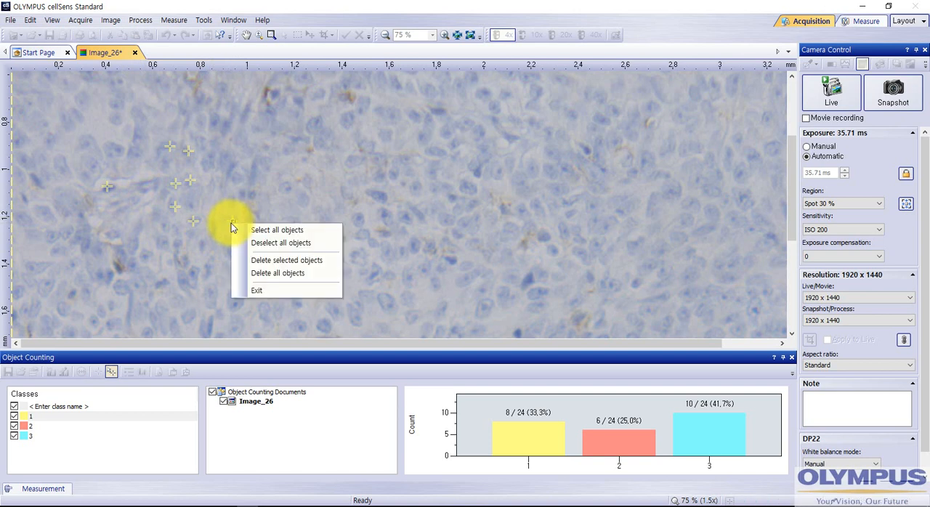
pyautogui.click(289, 232)
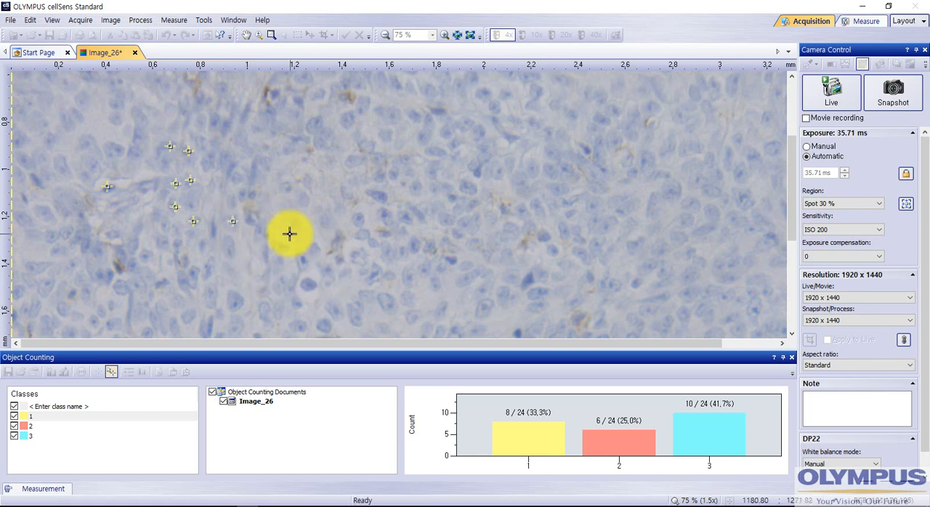
pyautogui.rightClick(231, 220)
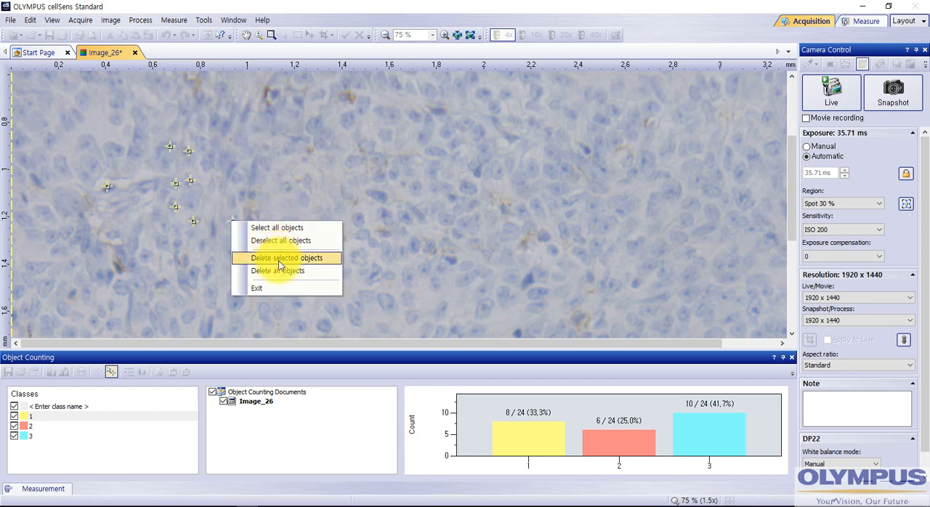
pyautogui.click(283, 182)
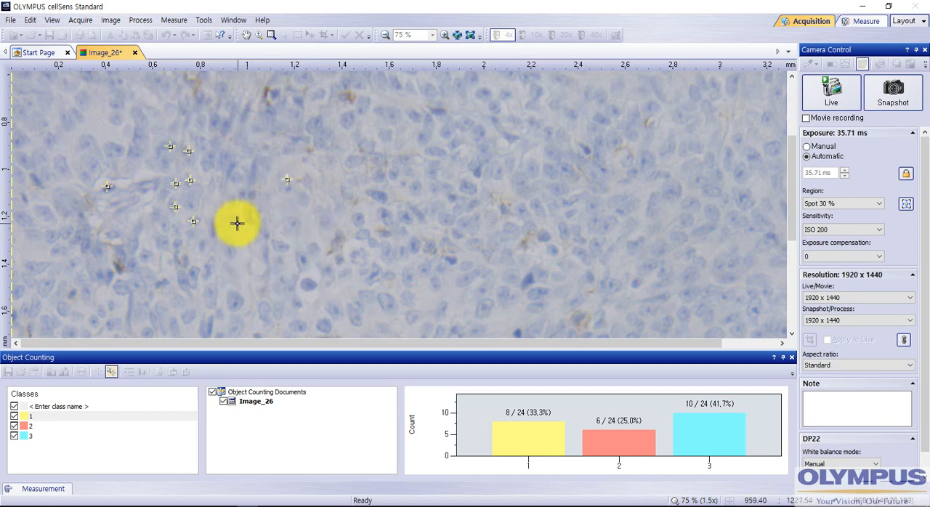
# - Delete all selected class 1 markers from the image and confirm the deletion
pyautogui.rightClick(289, 180)
pyautogui.click(340, 218)
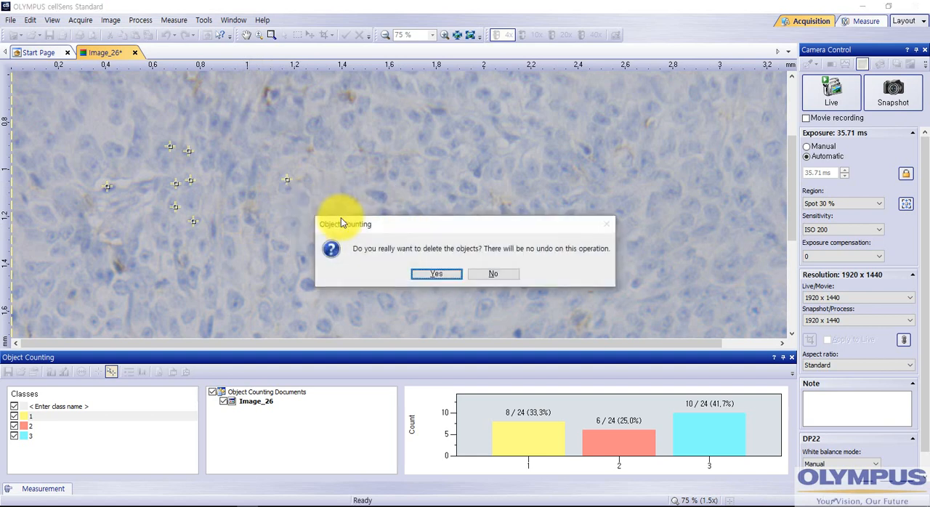
pyautogui.click(435, 273)
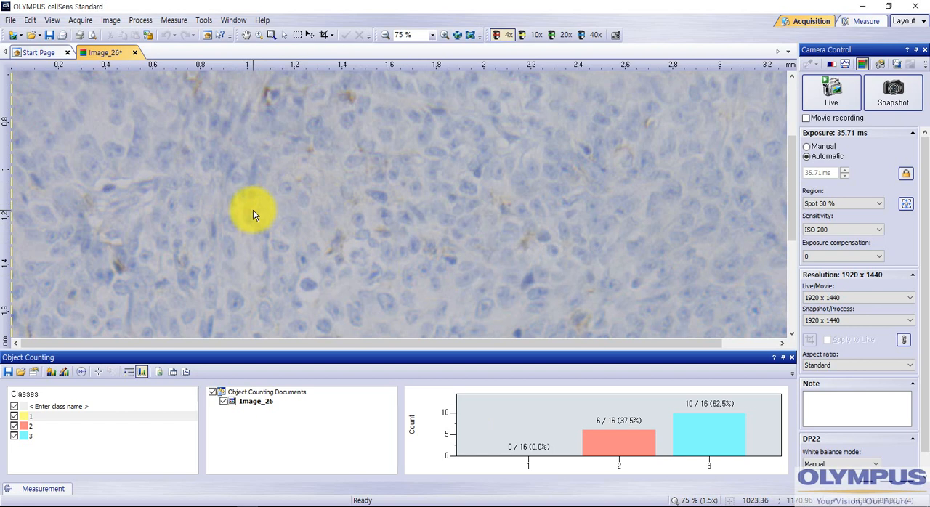
# - Check whether the editing commands offer an undo for the marker deletion
pyautogui.click(52, 19)
pyautogui.moveTo(31, 19)
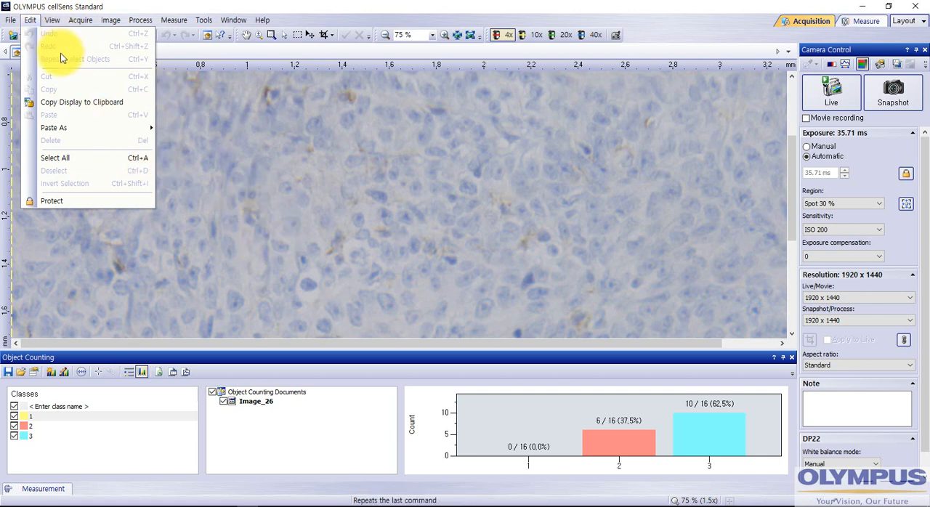
pyautogui.click(274, 226)
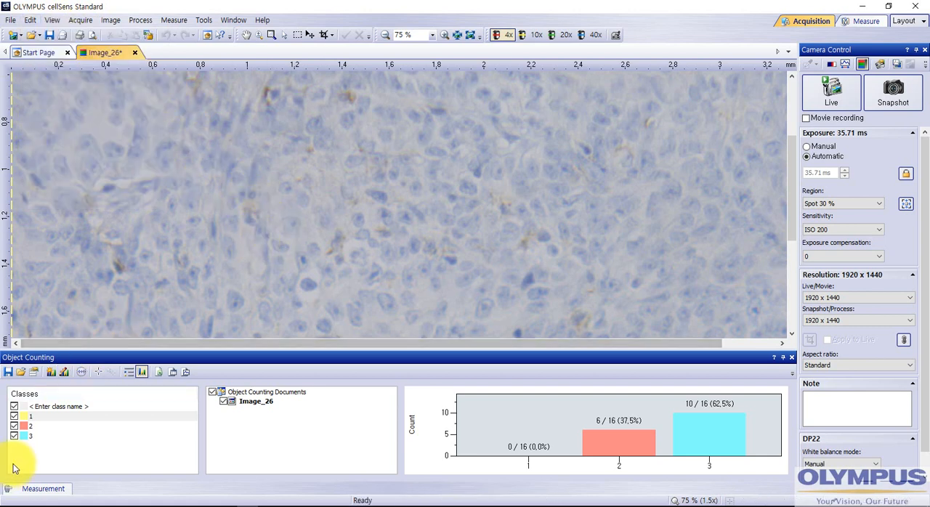
# - Count thirteen cells in the left-central area of the tissue image as class 1 objects and end the counting
pyautogui.click(99, 374)
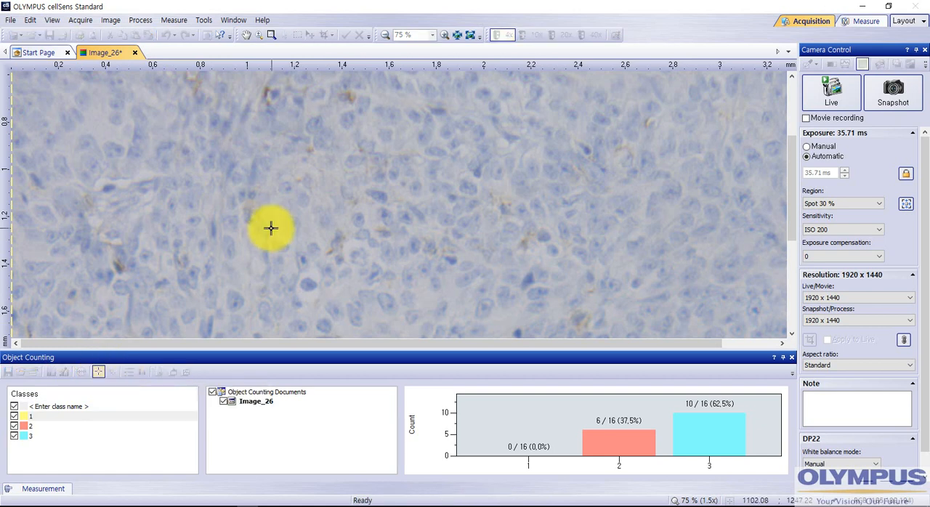
pyautogui.click(292, 225)
pyautogui.click(265, 211)
pyautogui.click(266, 238)
pyautogui.click(279, 258)
pyautogui.click(341, 256)
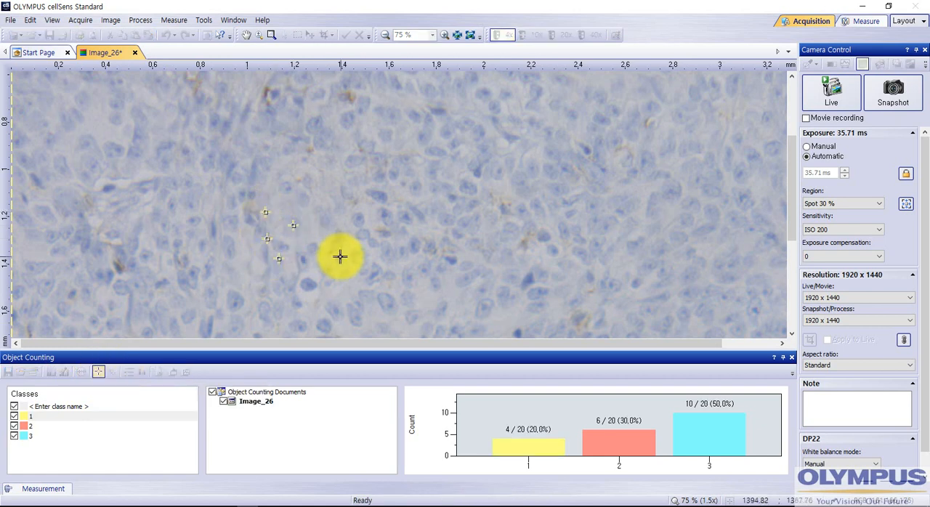
pyautogui.click(346, 226)
pyautogui.click(326, 172)
pyautogui.click(298, 170)
pyautogui.click(242, 189)
pyautogui.click(208, 188)
pyautogui.click(191, 197)
pyautogui.click(210, 250)
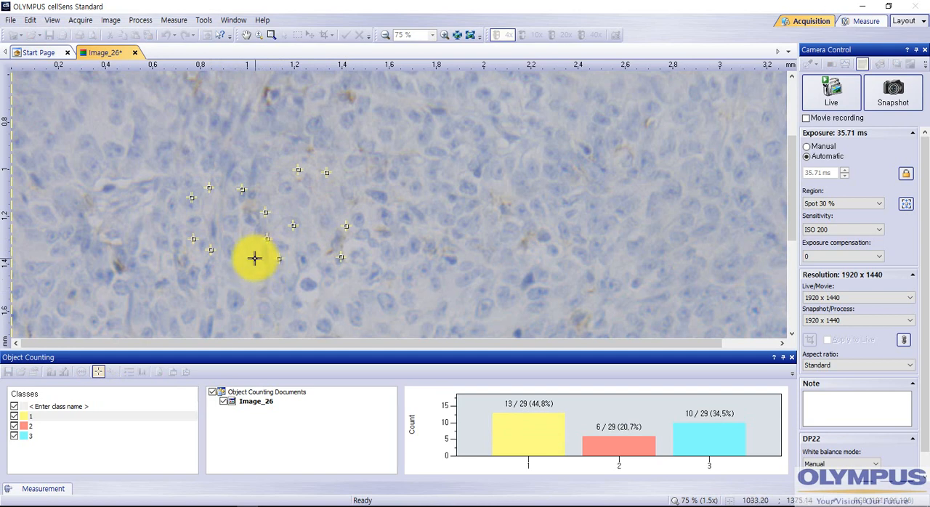
pyautogui.press('Escape')
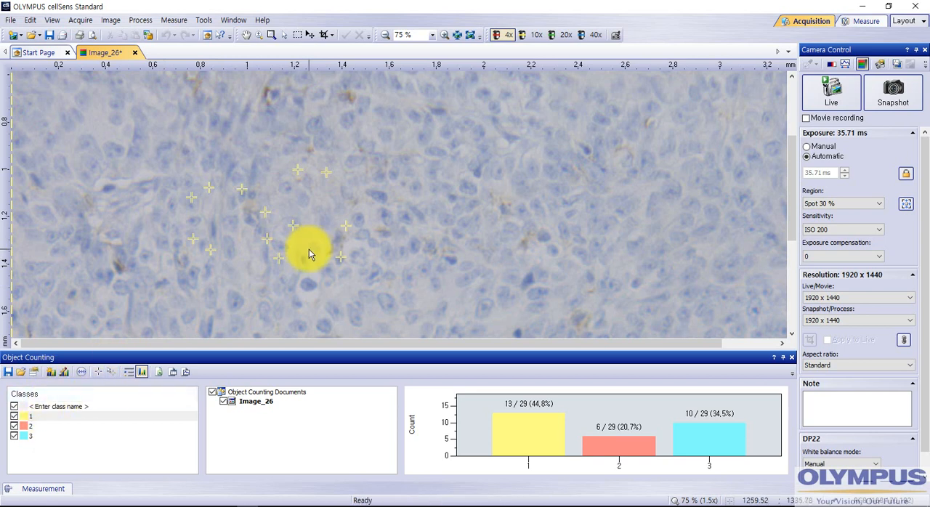
# - View the class results as a table and return to the bar chart display
pyautogui.click(129, 375)
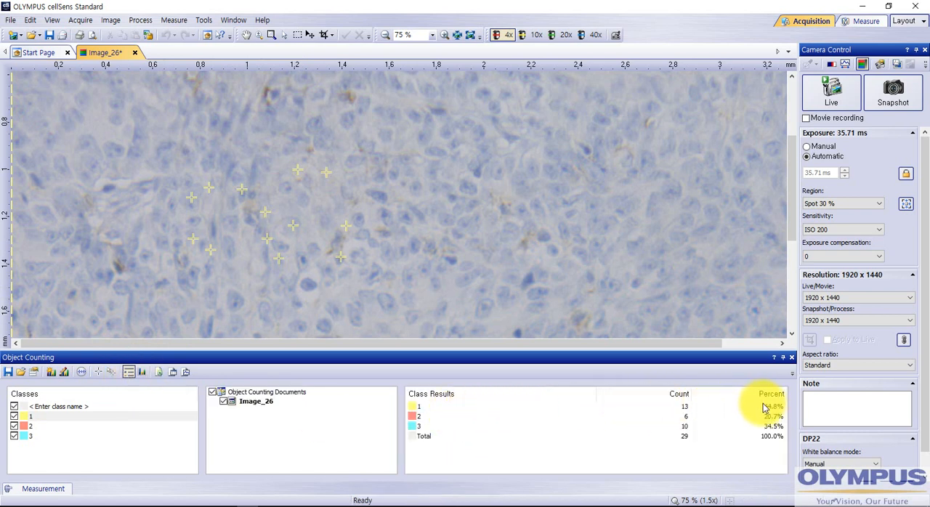
pyautogui.click(141, 372)
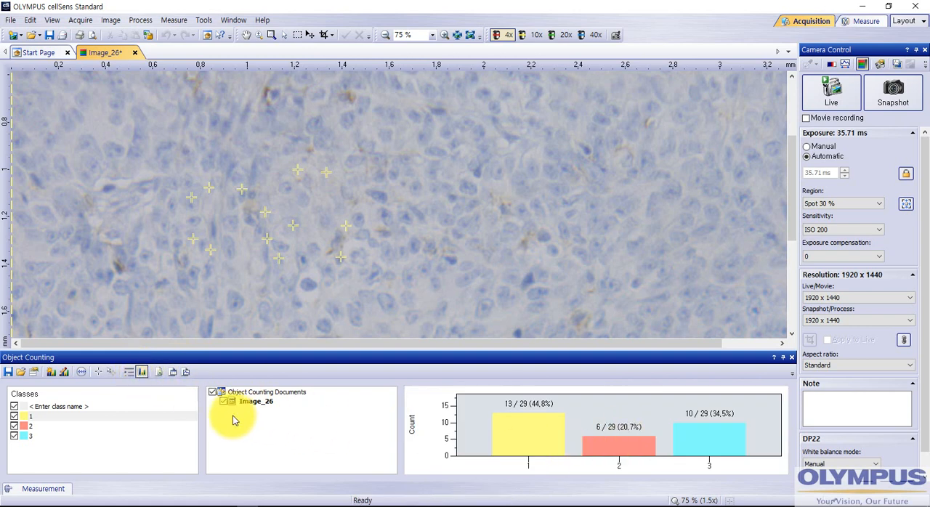
# - Export the class results to an Excel sheet named 3 in the desktop folder 병아리
pyautogui.click(159, 372)
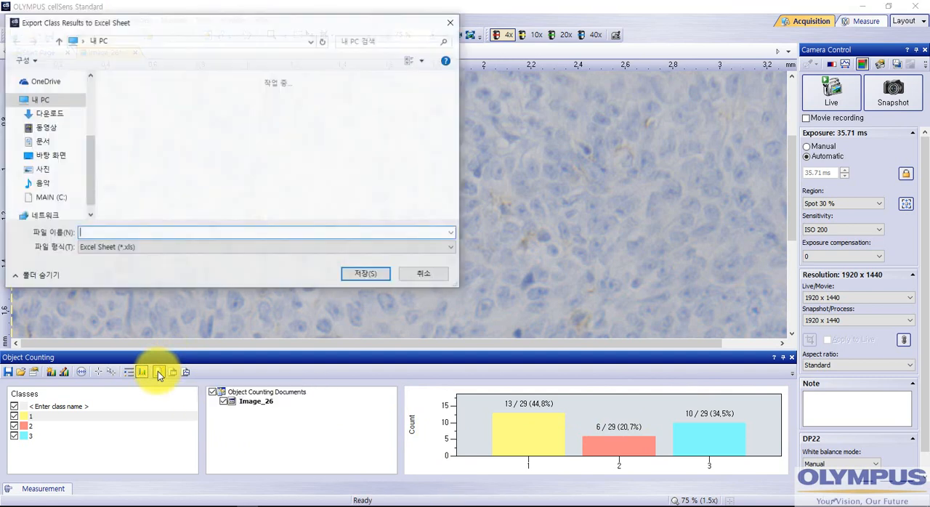
pyautogui.click(51, 155)
pyautogui.doubleClick(184, 111)
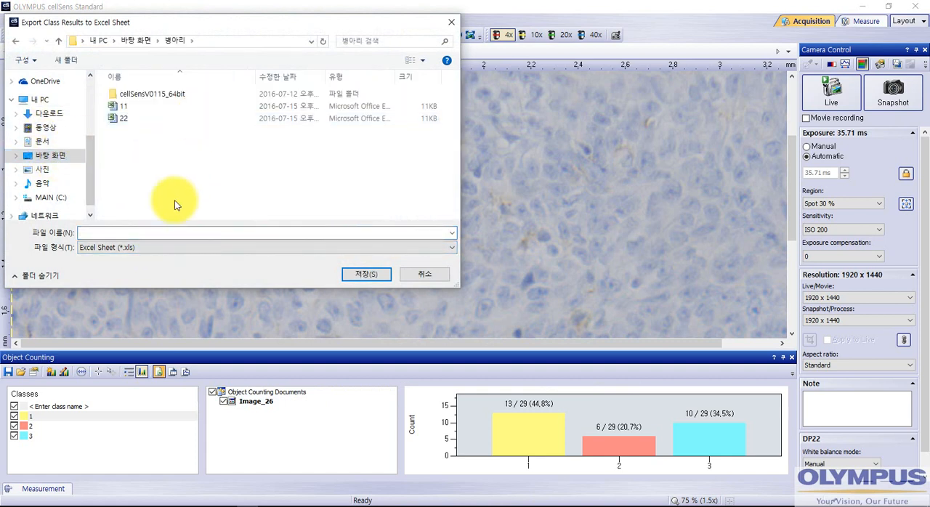
pyautogui.click(128, 232)
pyautogui.write('3')
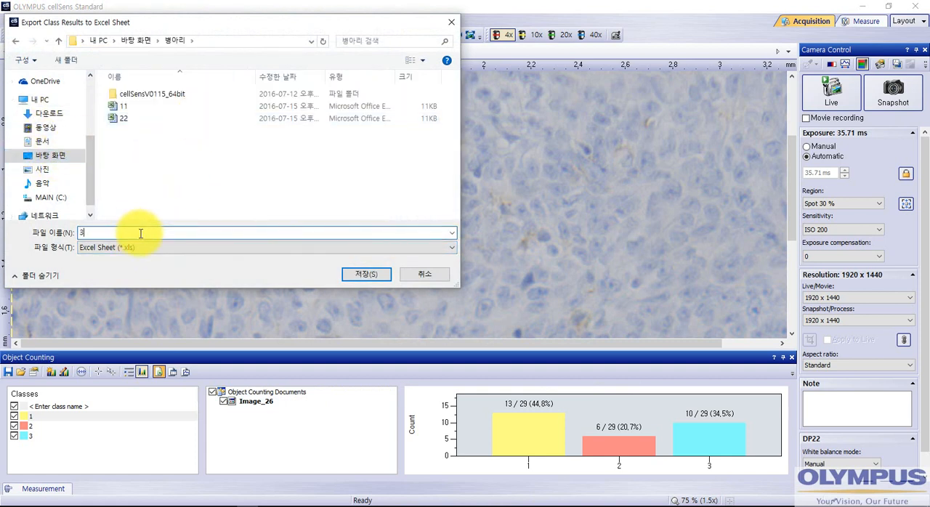
pyautogui.click(357, 279)
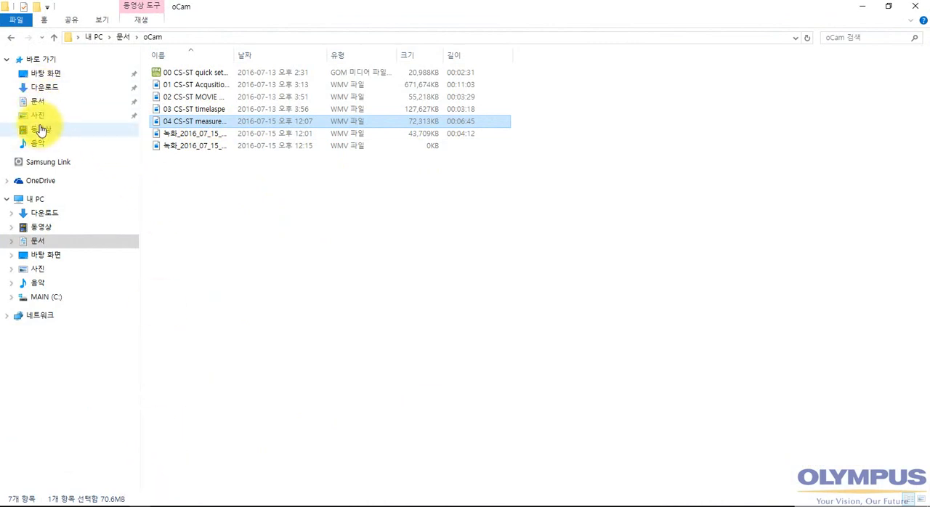
# - Open the exported workbook 3 from the desktop folder 병아리 in Excel and examine its Count and Percent columns
pyautogui.click(44, 255)
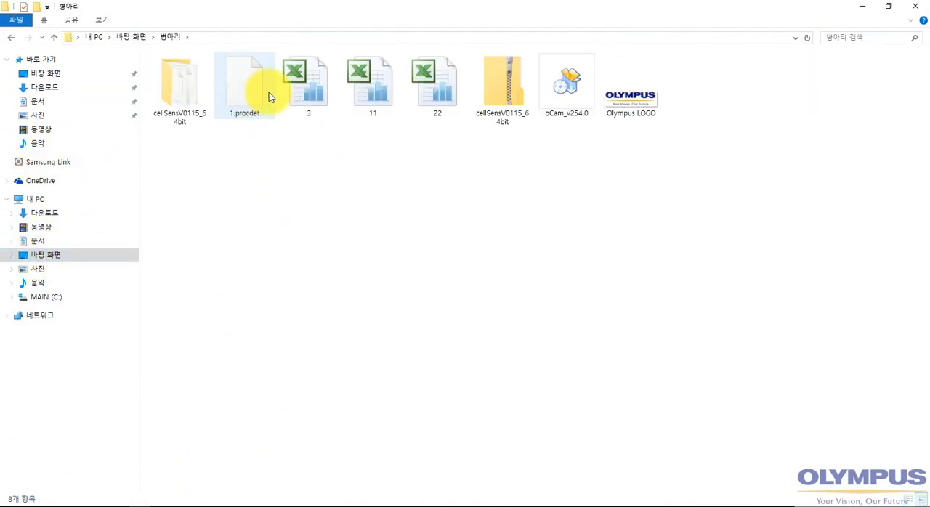
pyautogui.doubleClick(319, 94)
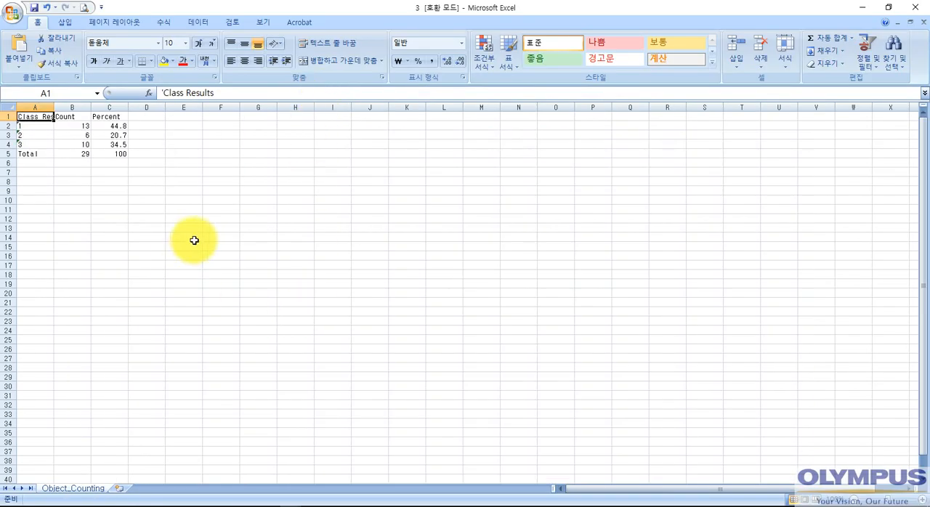
pyautogui.click(69, 125)
pyautogui.click(107, 129)
pyautogui.click(102, 172)
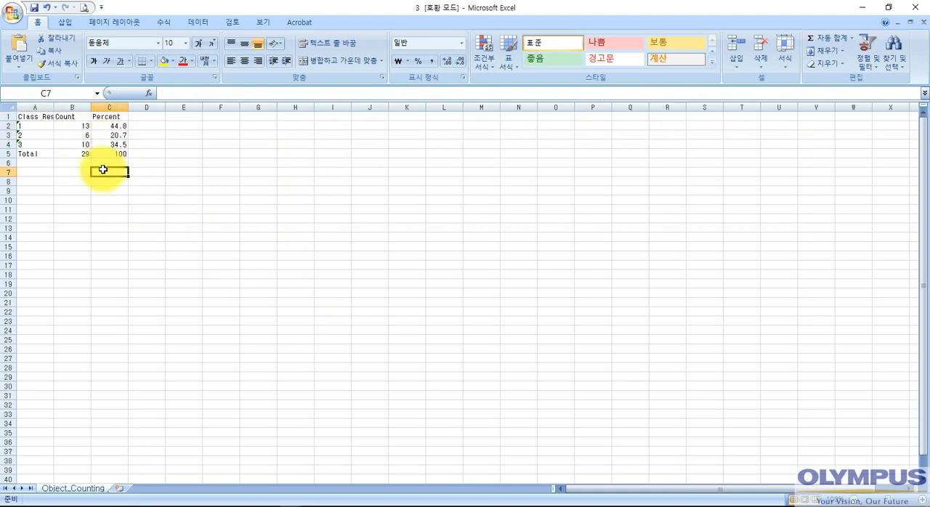
pyautogui.click(76, 172)
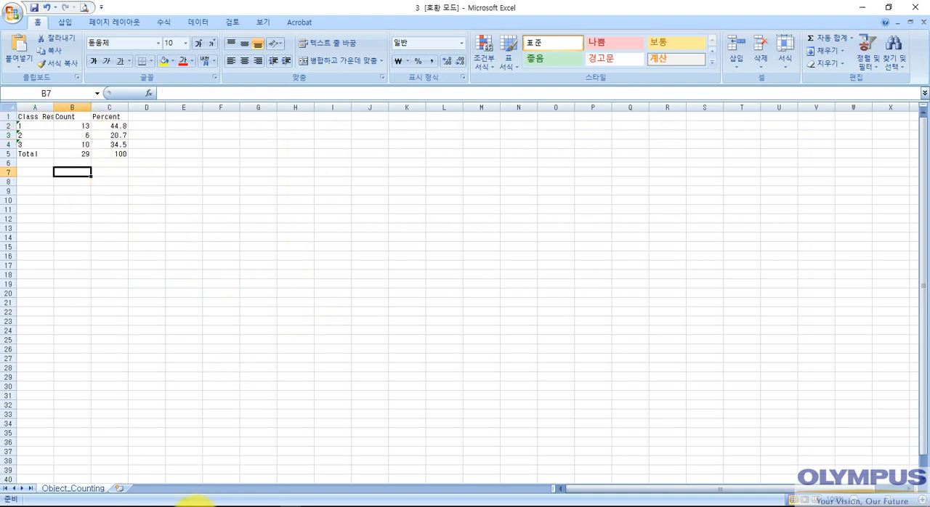
# - Switch back to cellSens, export the class results as a bar chart document, and copy the chart to the clipboard
pyautogui.click(247, 503)
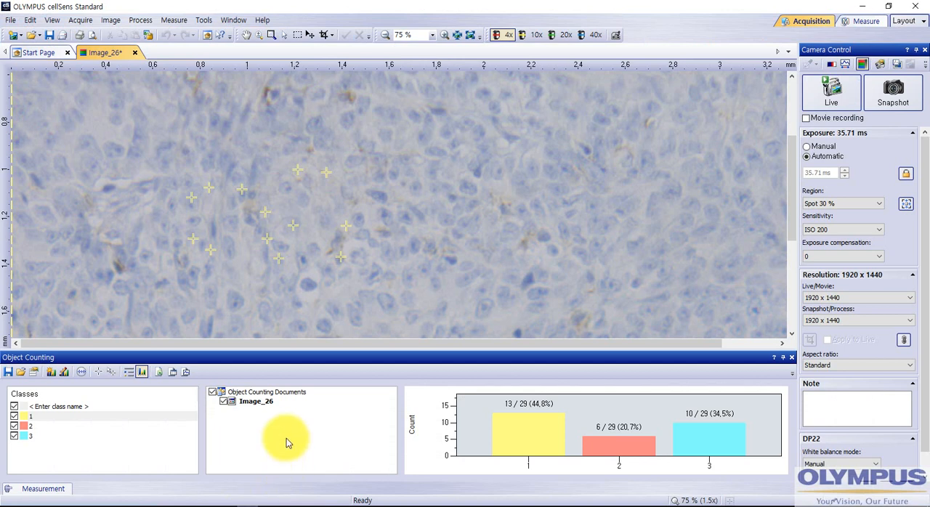
pyautogui.click(186, 374)
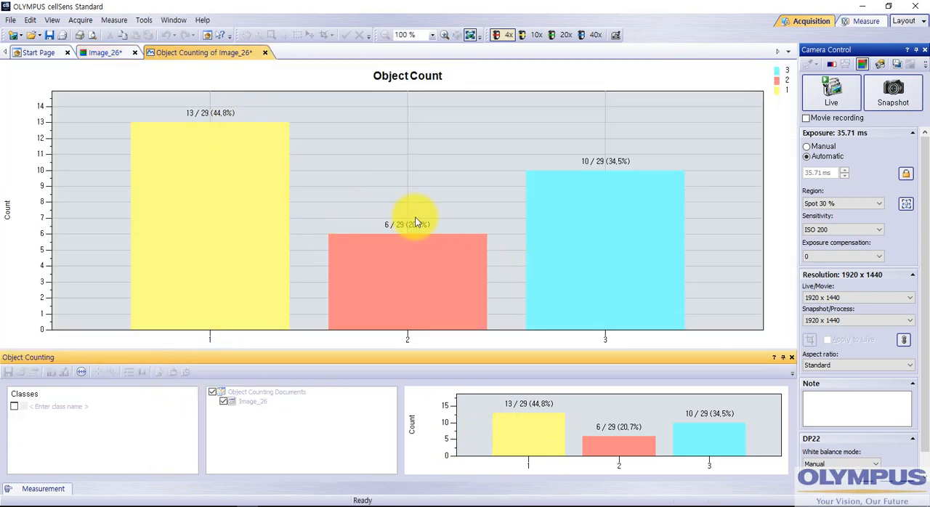
pyautogui.rightClick(357, 160)
pyautogui.click(334, 84)
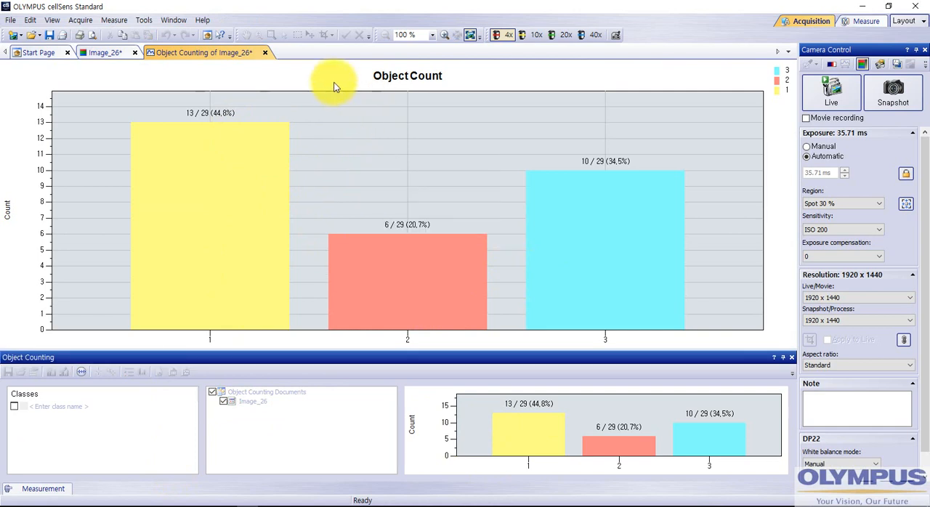
pyautogui.rightClick(332, 71)
pyautogui.click(311, 76)
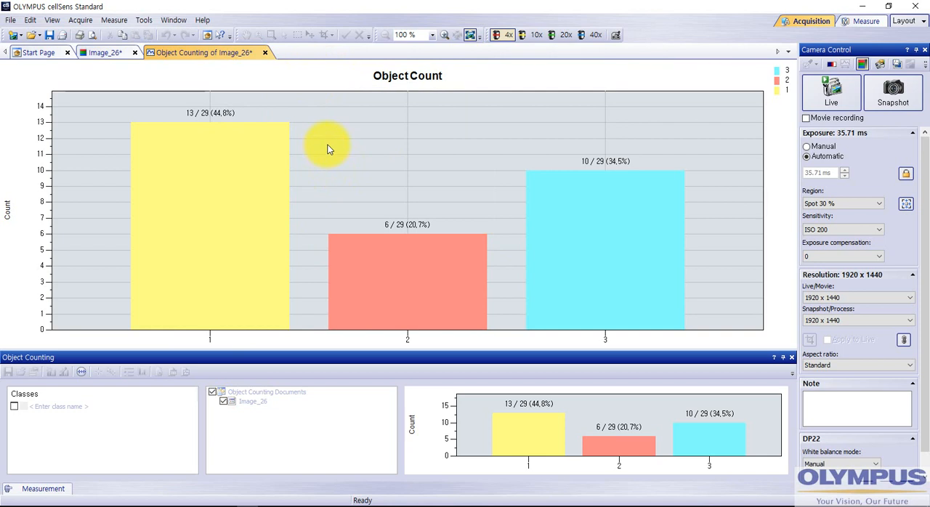
pyautogui.click(29, 19)
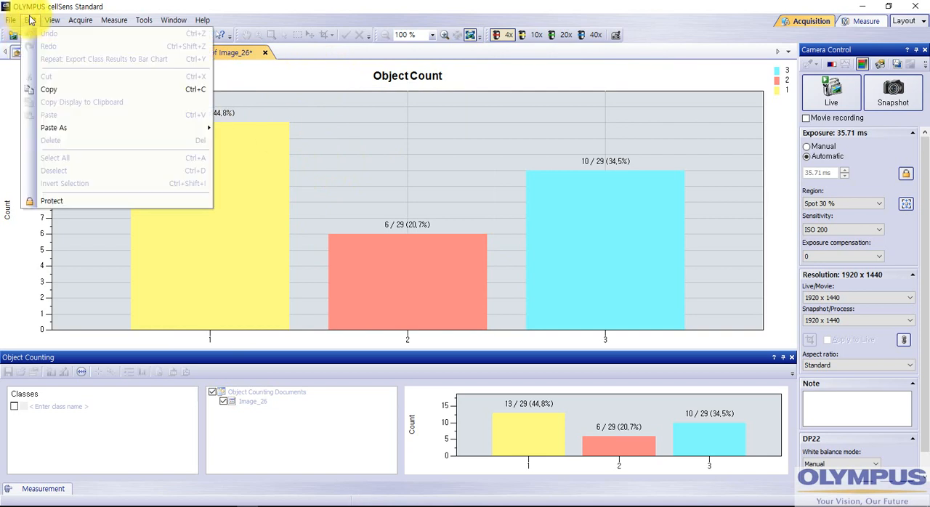
pyautogui.click(113, 88)
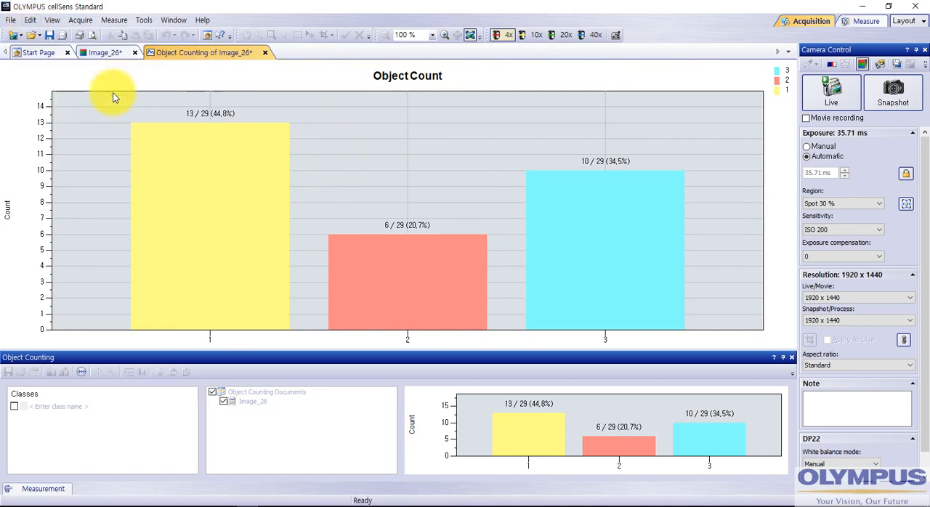
# - Switch to workbook 3 in Excel and paste the Object Count bar chart at cell B9
pyautogui.moveTo(291, 501)
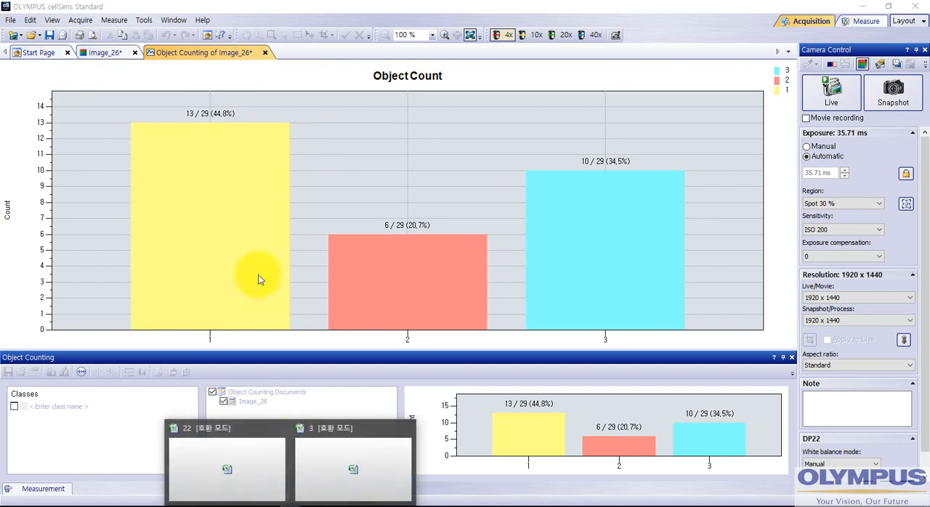
pyautogui.click(357, 415)
pyautogui.rightClick(64, 190)
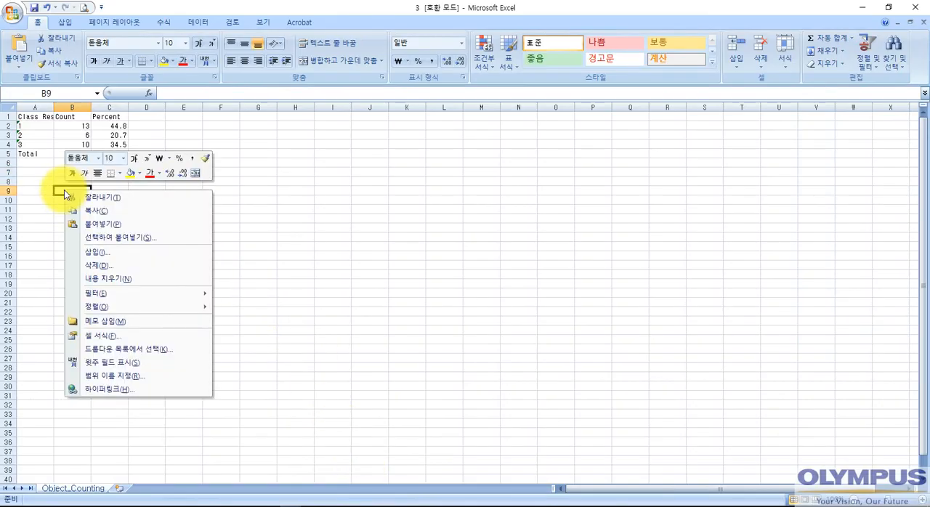
pyautogui.click(121, 222)
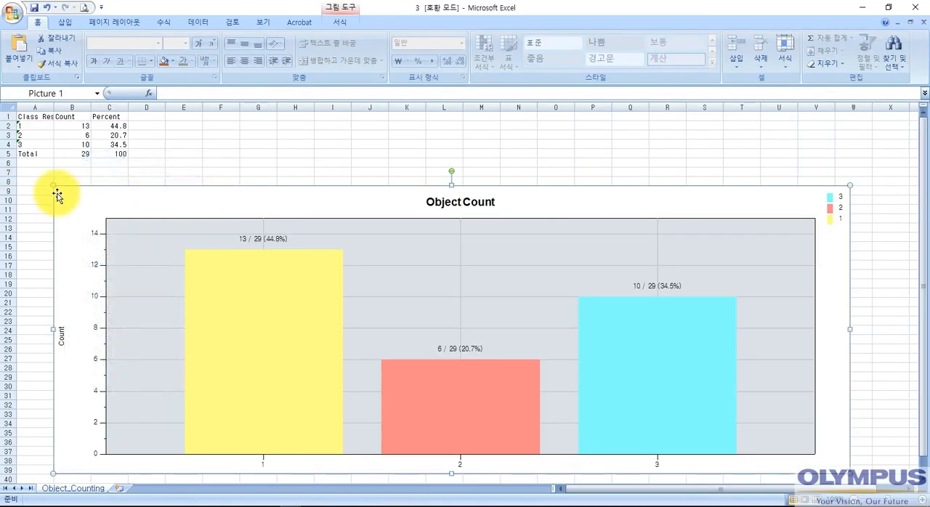
# - Shrink the pasted chart, place it to the right of the results table, and switch back to cellSens
pyautogui.moveTo(53, 186); pyautogui.dragTo(305, 287)
pyautogui.moveTo(408, 339); pyautogui.dragTo(309, 187)
pyautogui.click(167, 298)
pyautogui.click(139, 274)
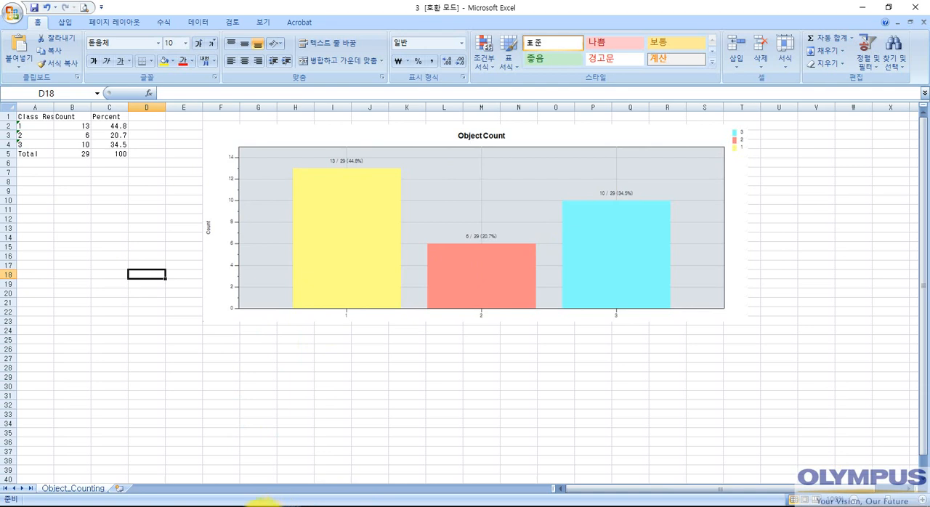
pyautogui.click(249, 465)
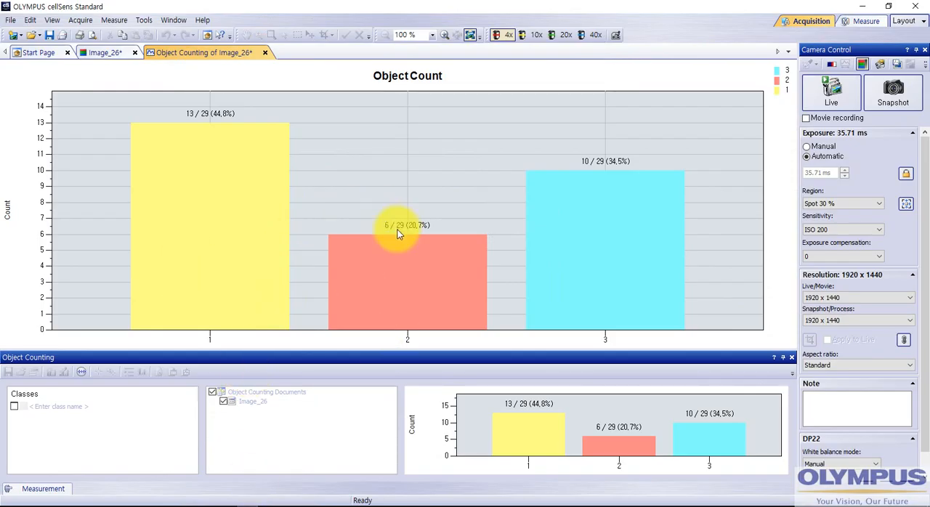
# - Return to Image_26 with its class results shown as a table, and view the available object counting class definitions
pyautogui.click(105, 53)
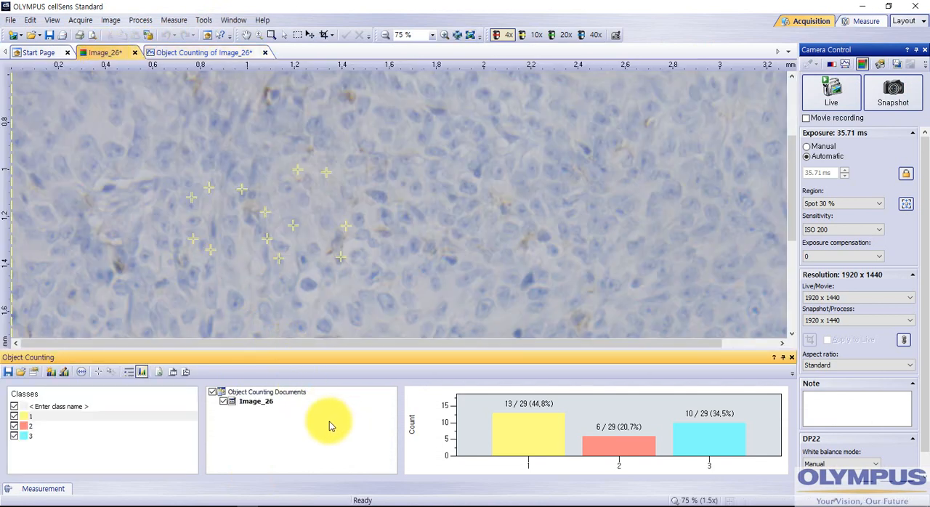
pyautogui.click(132, 376)
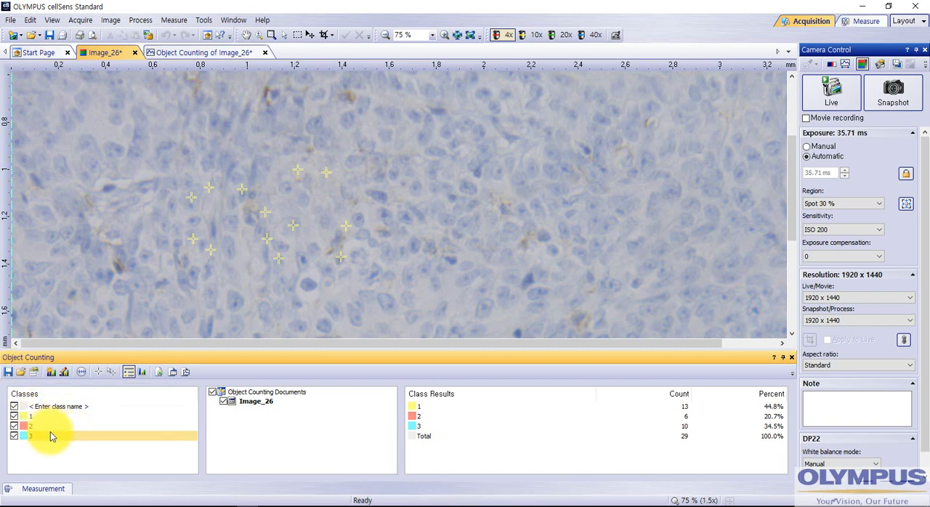
pyautogui.click(34, 373)
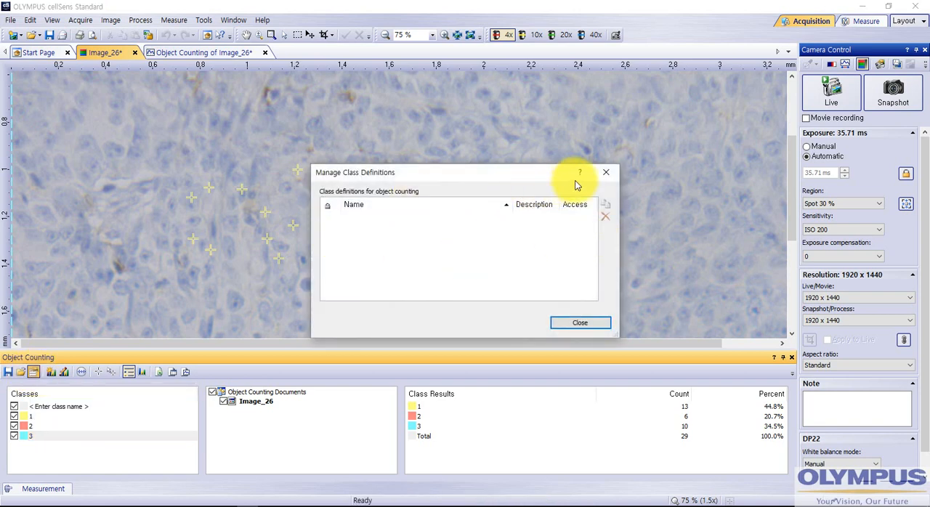
pyautogui.click(606, 172)
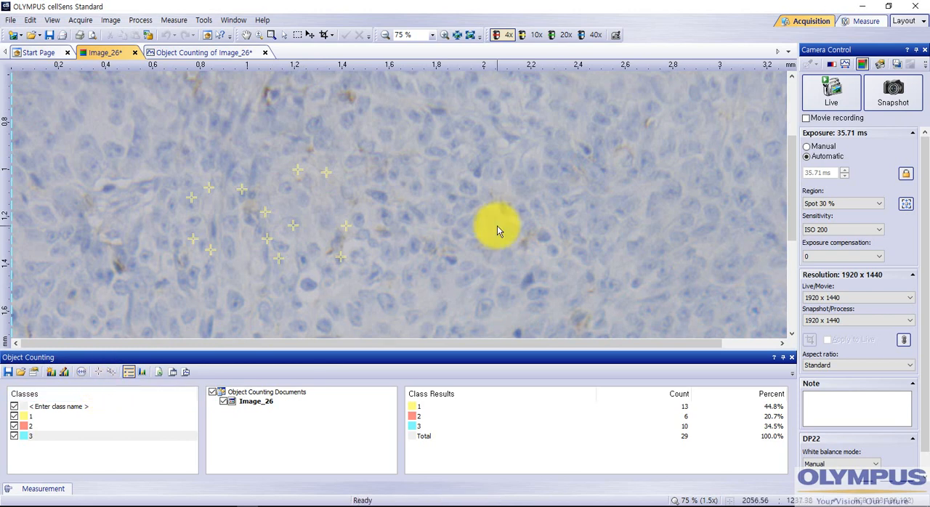
# - Display the digital reticle over the whole image in scale form and center its axes
pyautogui.scroll(-2, 497, 226)
pyautogui.scroll(1, 460, 246)
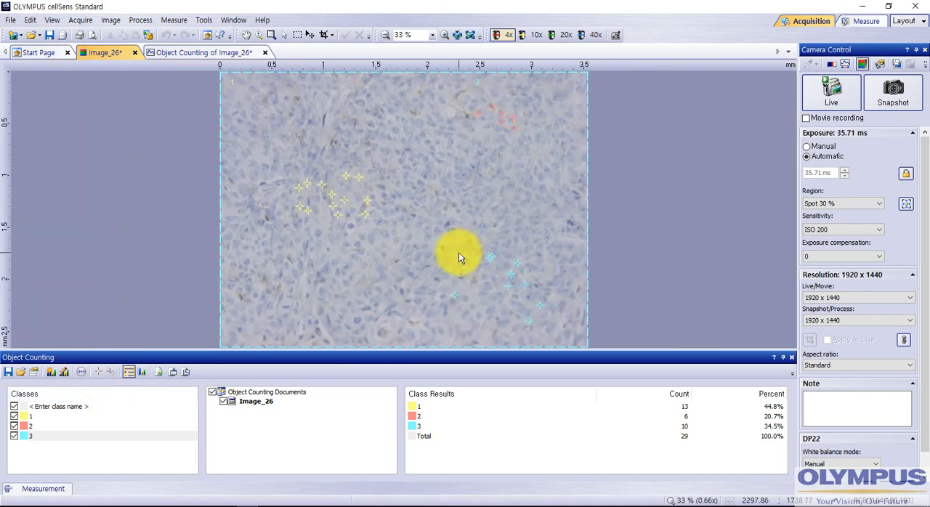
pyautogui.click(87, 372)
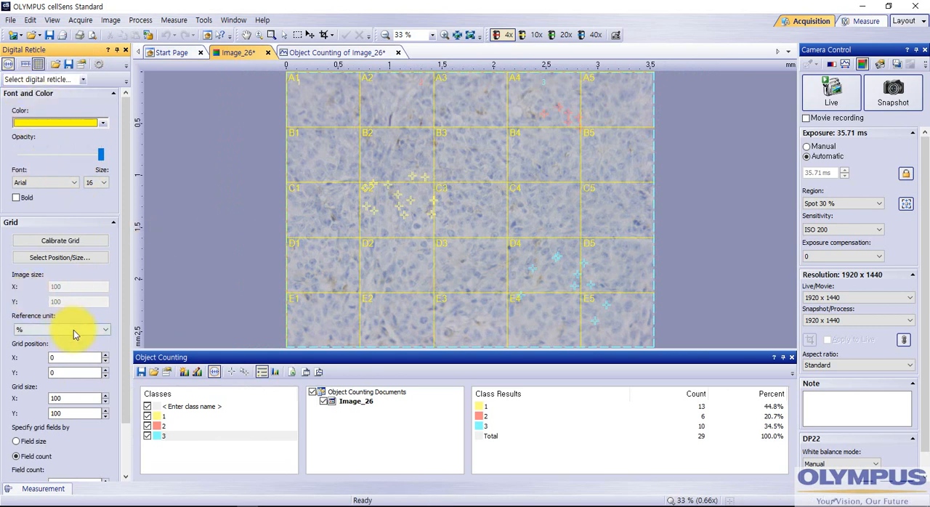
pyautogui.click(25, 65)
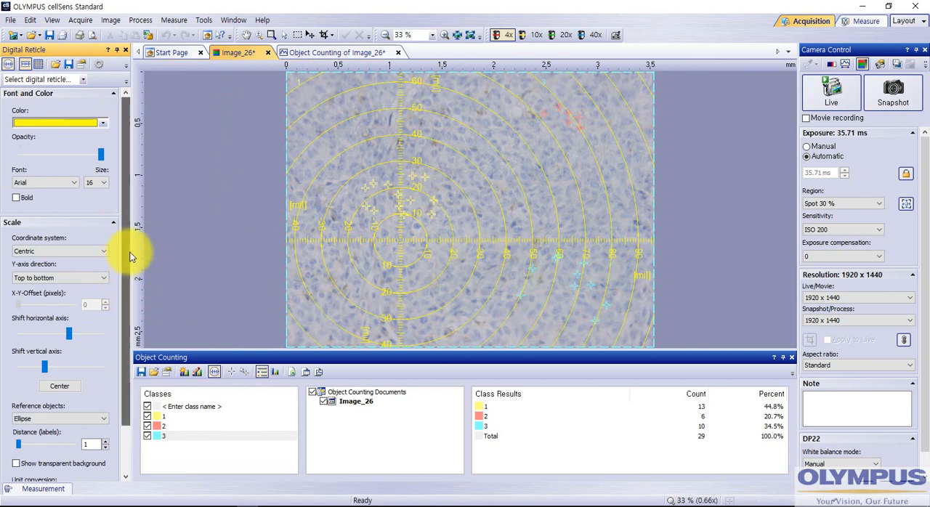
pyautogui.scroll(-2, 129, 349)
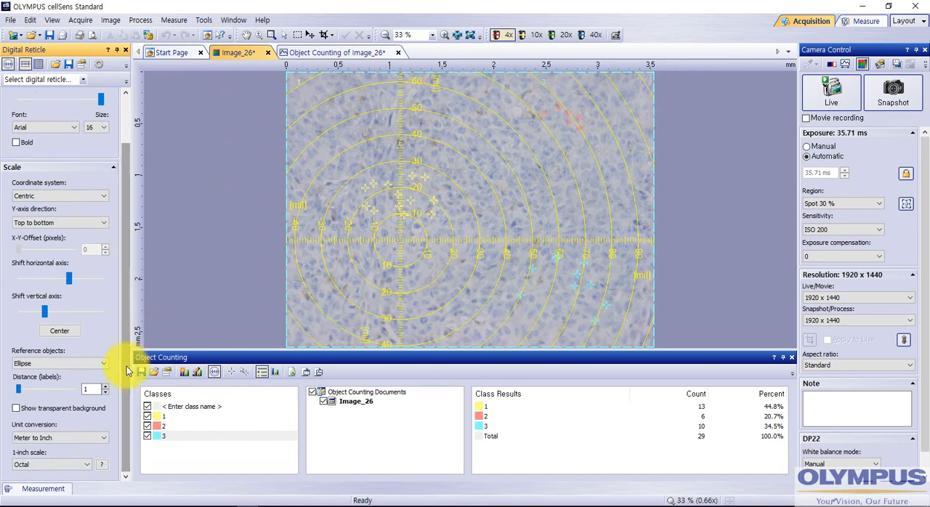
pyautogui.click(64, 332)
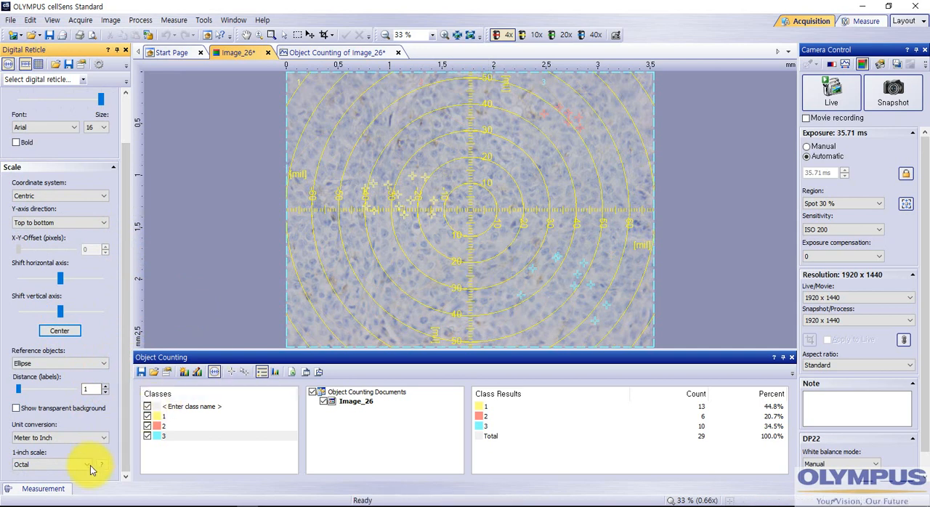
# - Try the None and Inch to Meter unit conversions for the reticle scale, and set it back to Meter to Inch
pyautogui.click(50, 437)
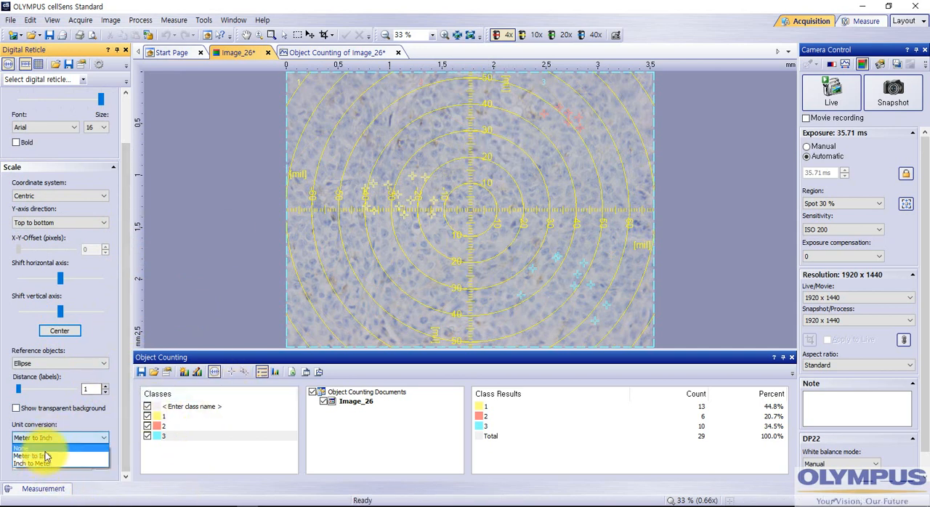
pyautogui.click(44, 448)
pyautogui.click(47, 436)
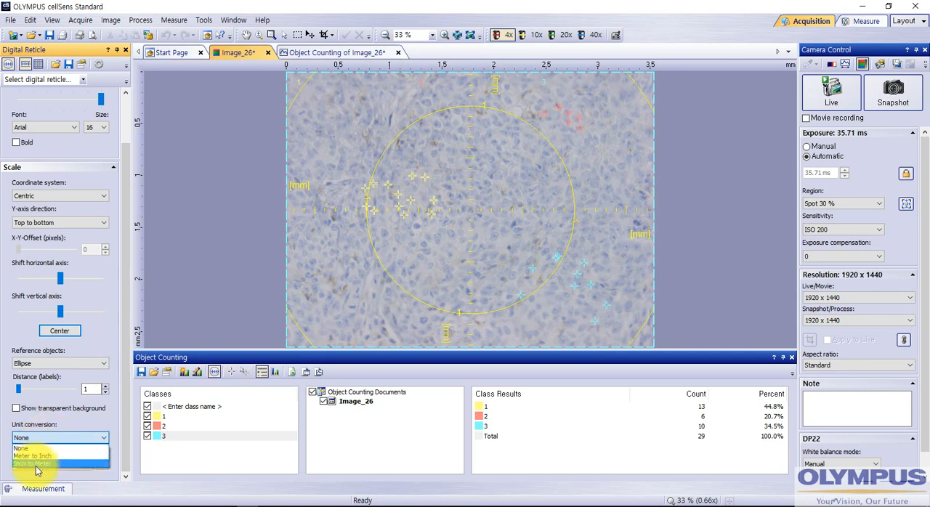
pyautogui.click(36, 460)
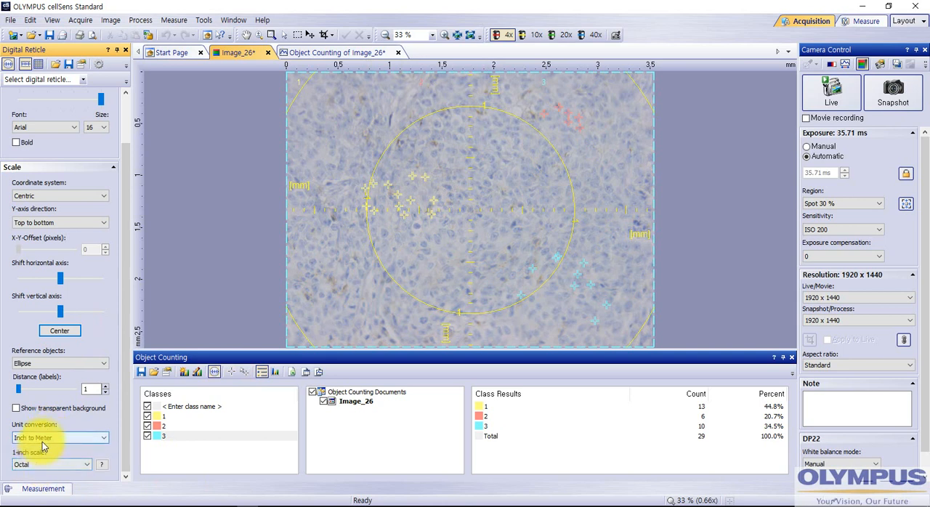
pyautogui.click(42, 440)
pyautogui.click(38, 455)
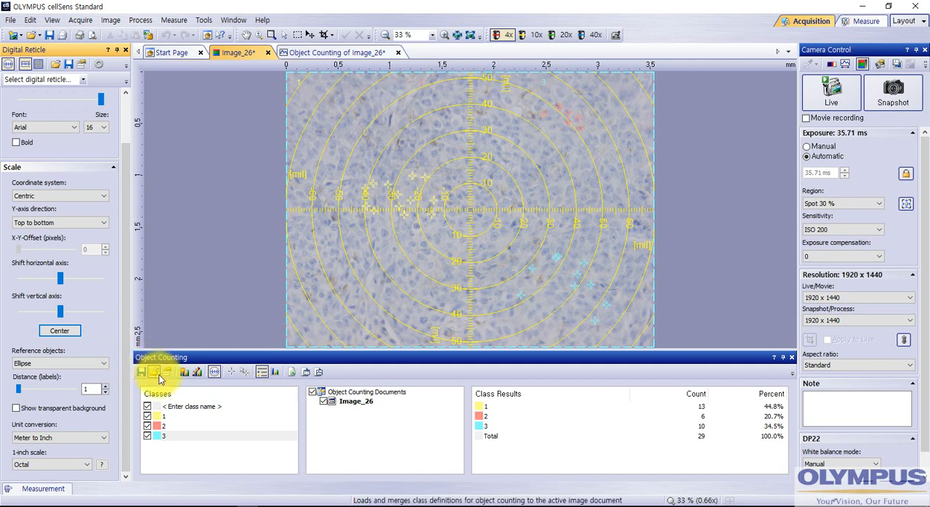
# - Add eight class 3 markers on cells inside the innermost circle of the reticle
pyautogui.click(231, 371)
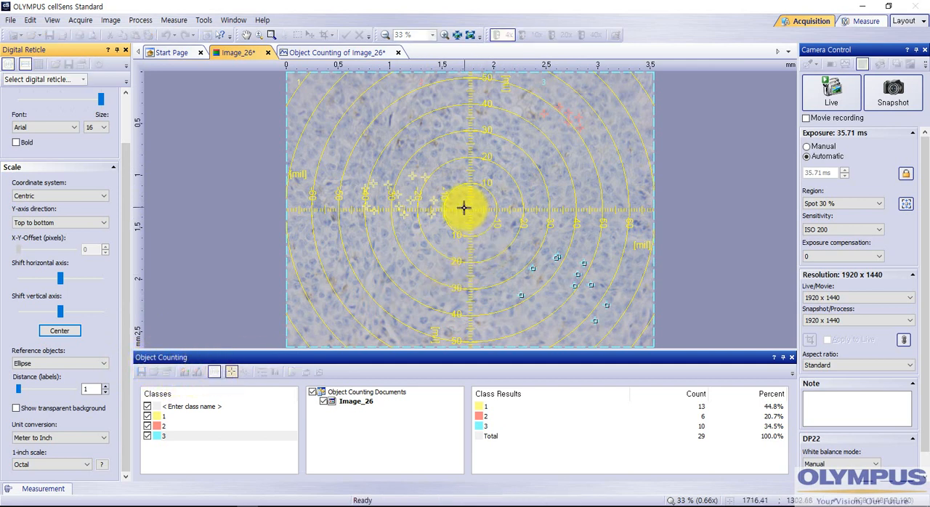
pyautogui.click(466, 200)
pyautogui.click(481, 193)
pyautogui.click(484, 201)
pyautogui.click(486, 212)
pyautogui.click(481, 221)
pyautogui.click(466, 224)
pyautogui.click(471, 222)
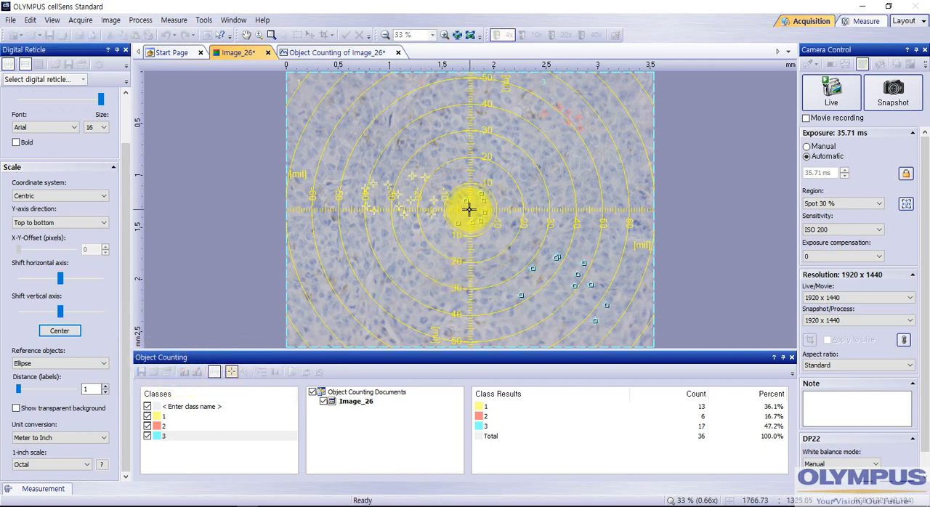
pyautogui.click(458, 221)
# - Add six class 3 markers in the right half of the band between the 10 and 20 reticle circles
pyautogui.click(494, 177)
pyautogui.click(511, 191)
pyautogui.click(515, 209)
pyautogui.click(511, 221)
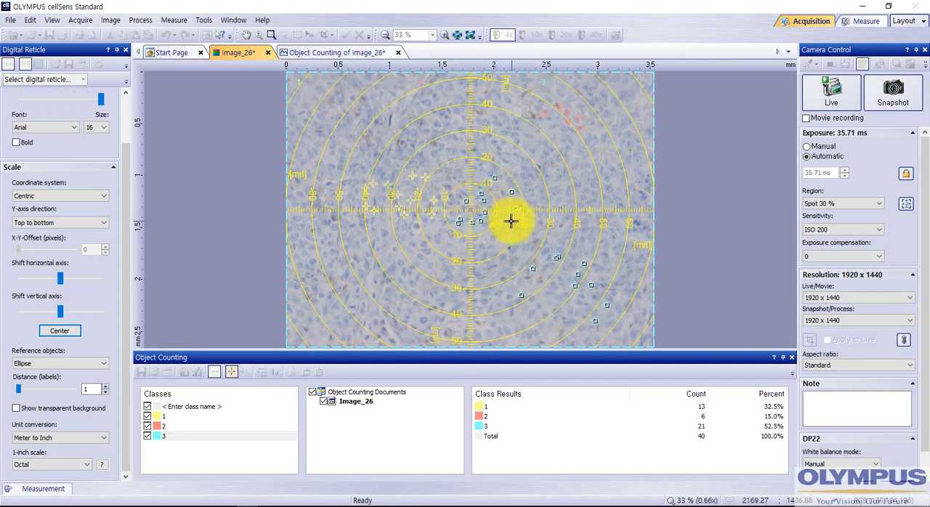
pyautogui.click(506, 230)
pyautogui.click(498, 240)
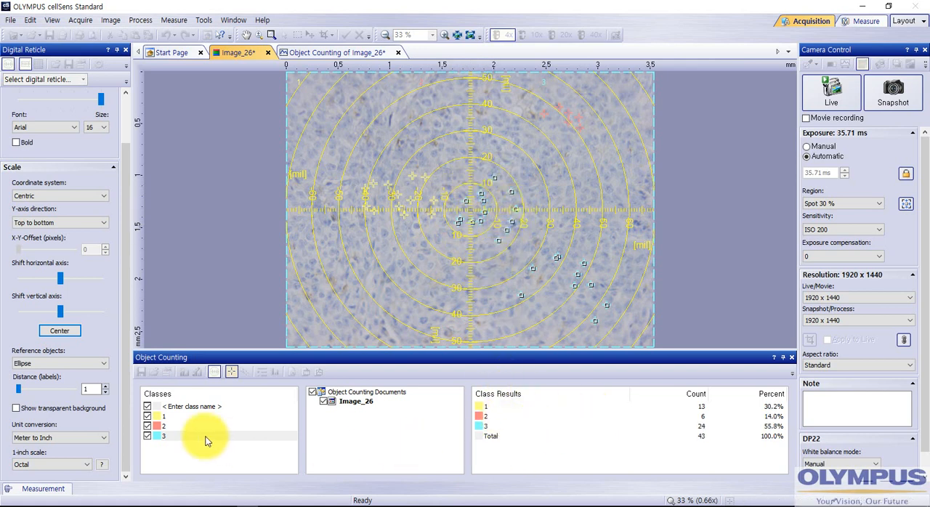
# - Select class 2 and add 16 markers along the lower arc between the 20 and 30 reticle circles
pyautogui.click(165, 426)
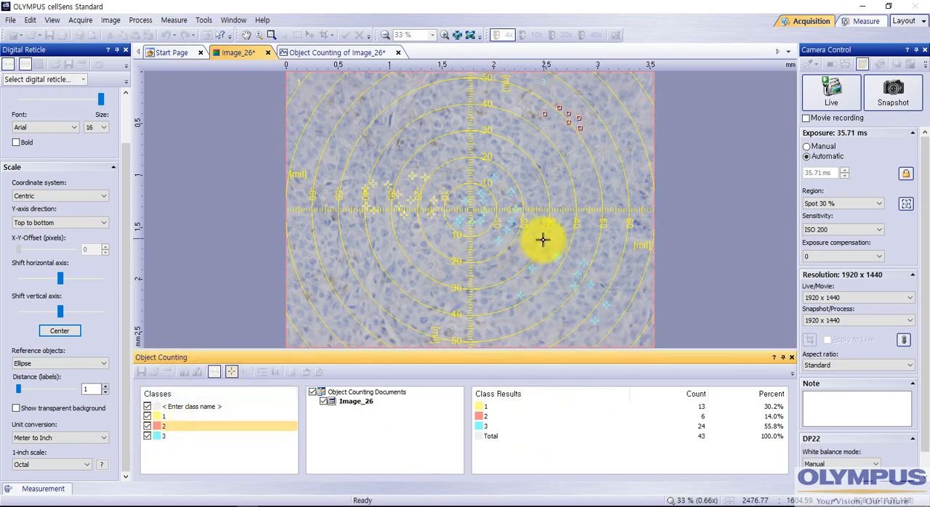
pyautogui.click(231, 371)
pyautogui.click(531, 229)
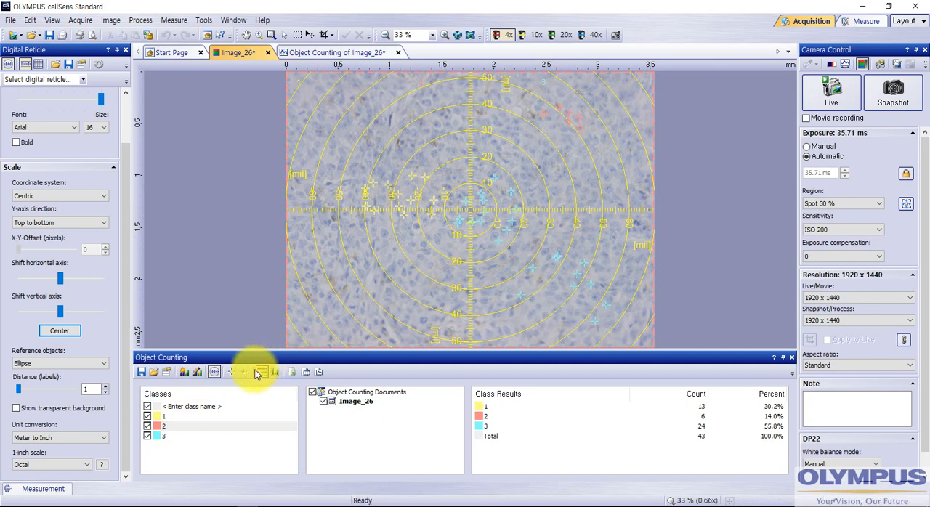
pyautogui.click(231, 371)
pyautogui.click(536, 218)
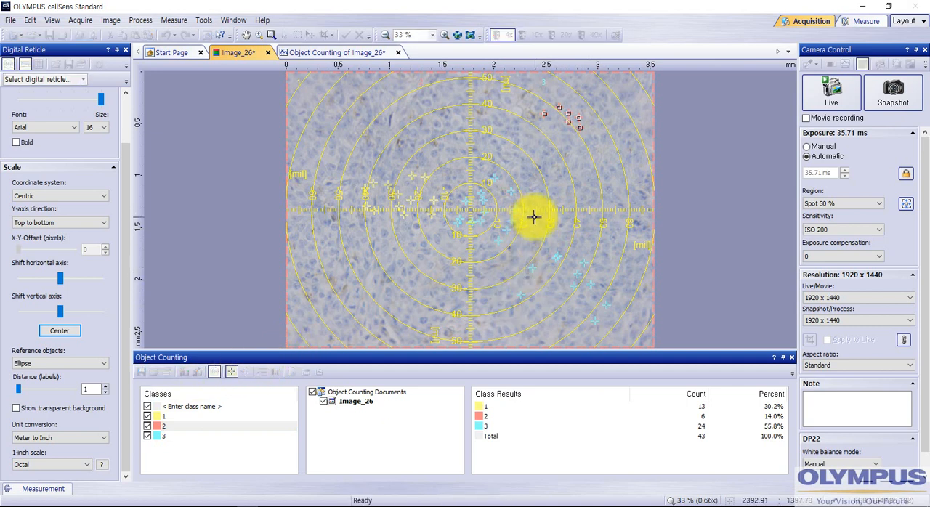
pyautogui.click(535, 226)
pyautogui.click(531, 241)
pyautogui.click(520, 254)
pyautogui.click(510, 266)
pyautogui.click(498, 274)
pyautogui.click(486, 277)
pyautogui.click(478, 280)
pyautogui.click(462, 282)
pyautogui.click(445, 282)
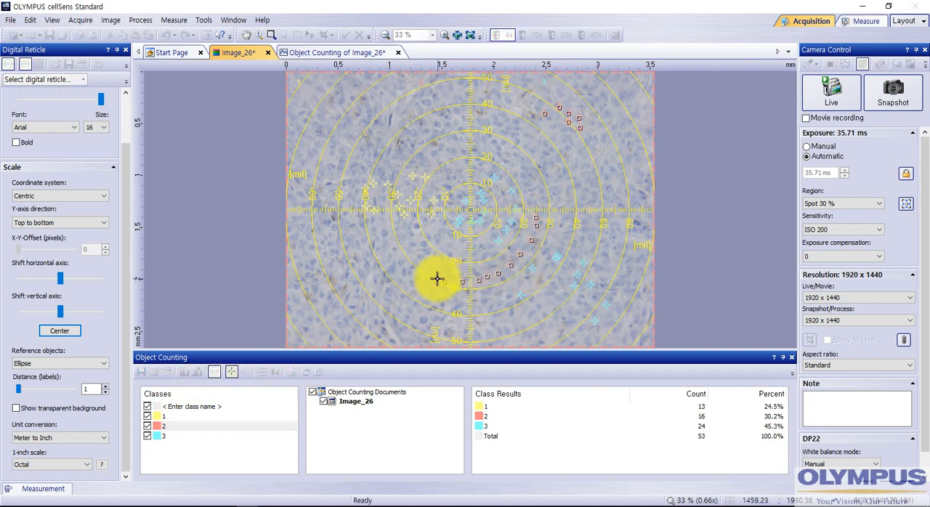
pyautogui.click(436, 277)
pyautogui.click(430, 275)
pyautogui.click(427, 268)
pyautogui.click(425, 265)
pyautogui.click(421, 256)
pyautogui.click(419, 252)
# - Add eight class 2 markers along the lower-right arc between the 40 and 50 reticle circles, and finish counting
pyautogui.click(590, 222)
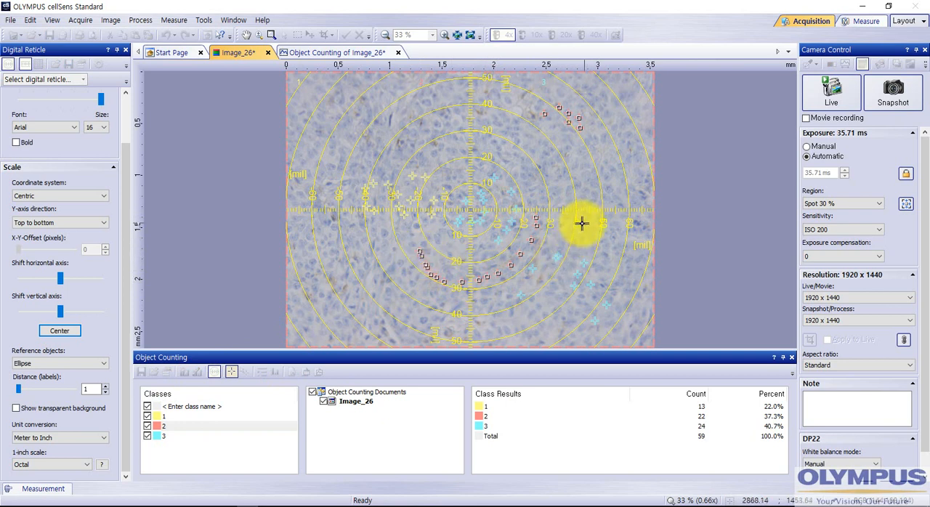
pyautogui.click(590, 229)
pyautogui.click(585, 244)
pyautogui.click(578, 259)
pyautogui.click(570, 272)
pyautogui.click(565, 277)
pyautogui.click(554, 290)
pyautogui.click(550, 294)
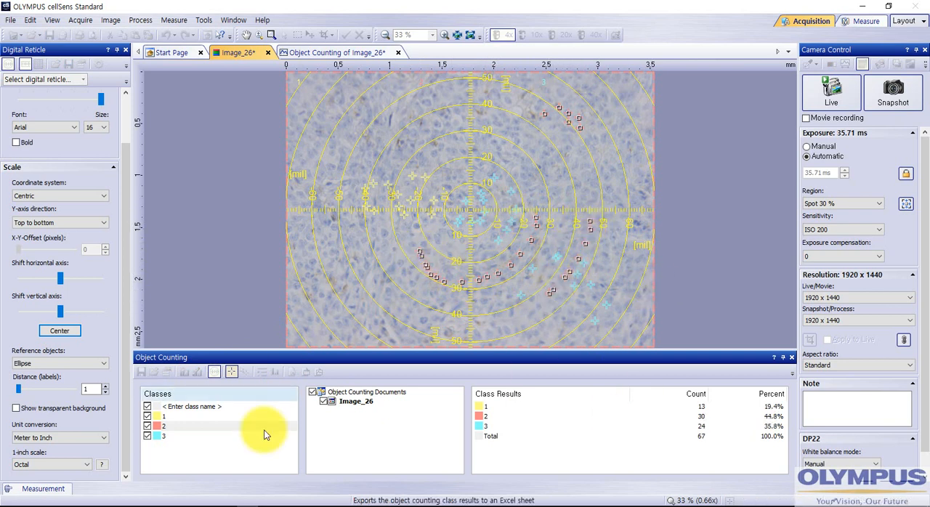
pyautogui.click(229, 370)
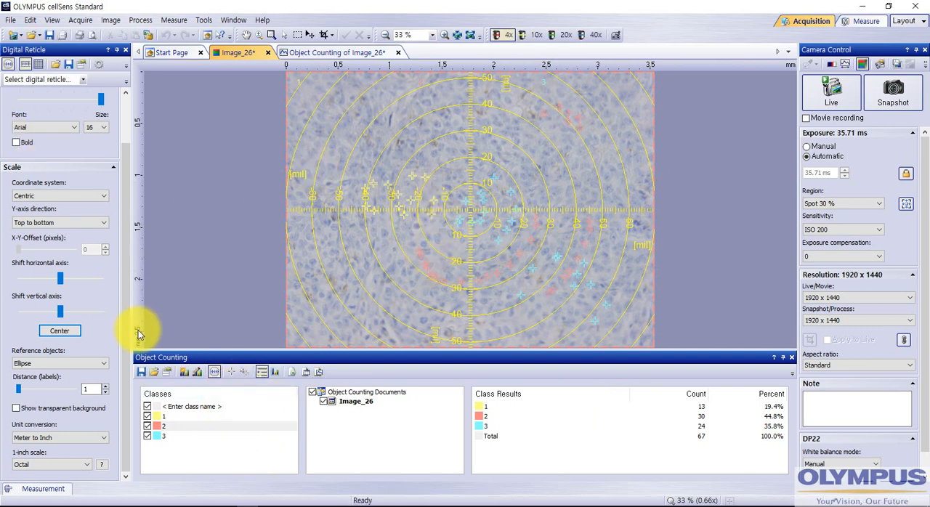
# - Shift the reticle's horizontal axis downward on the image, and center the reticle again
pyautogui.moveTo(126, 197); pyautogui.dragTo(128, 138)
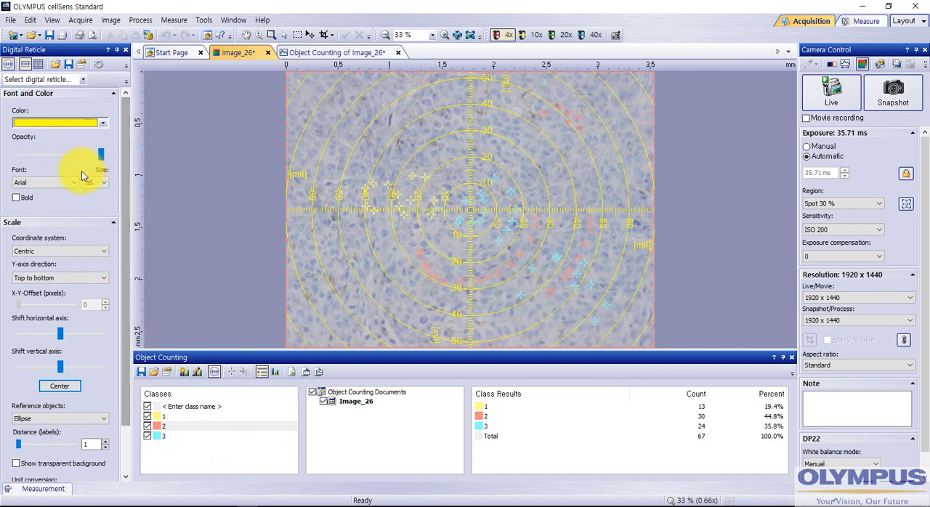
pyautogui.moveTo(125, 180); pyautogui.dragTo(123, 240)
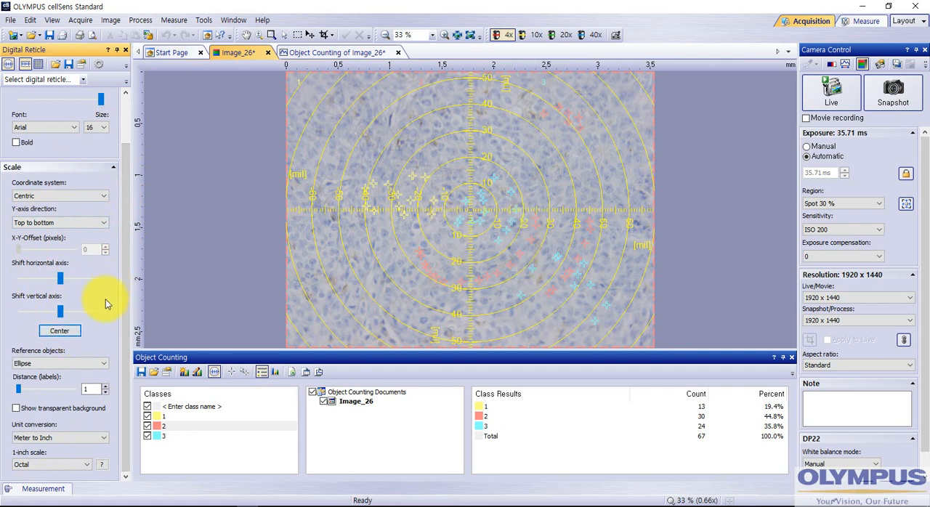
pyautogui.moveTo(56, 284)
pyautogui.mouseDown()
pyautogui.moveTo(37, 283)
pyautogui.moveTo(71, 285)
pyautogui.mouseUp()
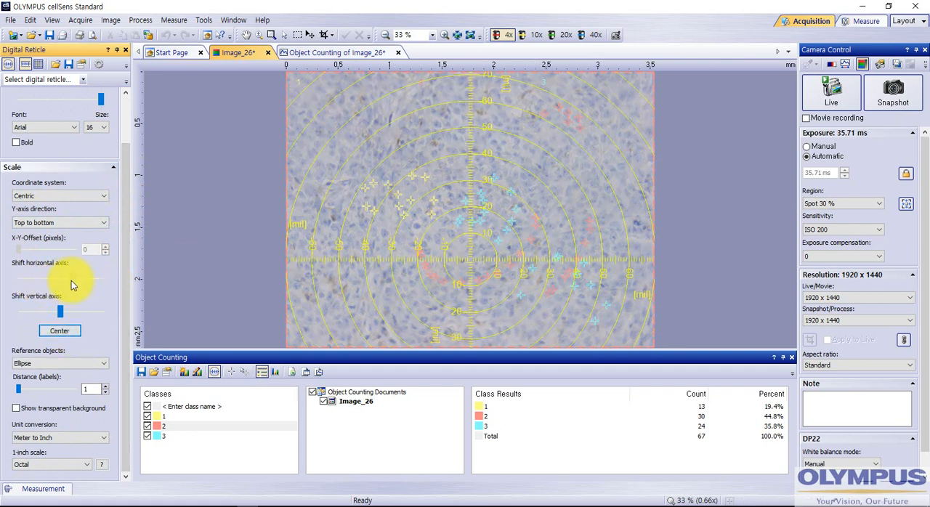
pyautogui.click(61, 331)
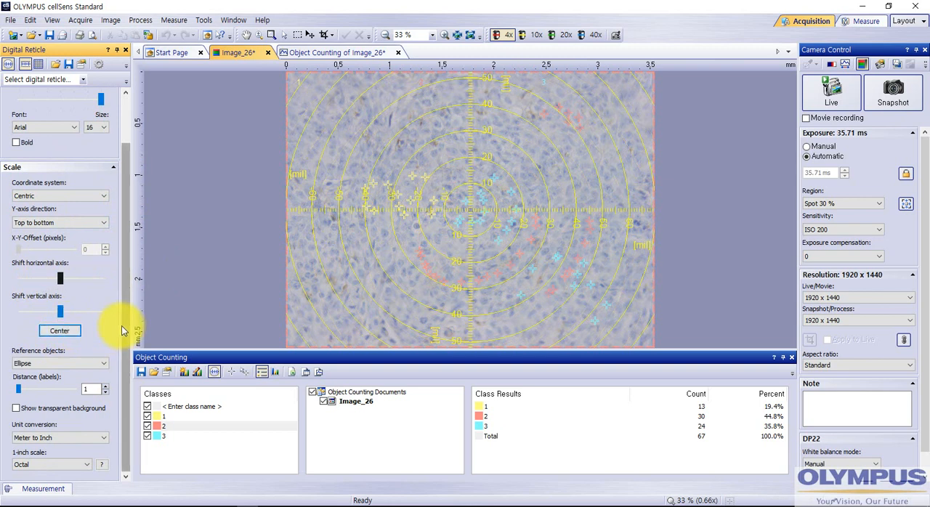
# - Try Rectangle and Grid as the reticle's reference objects, and set them back to Ellipse
pyautogui.click(101, 363)
pyautogui.click(62, 387)
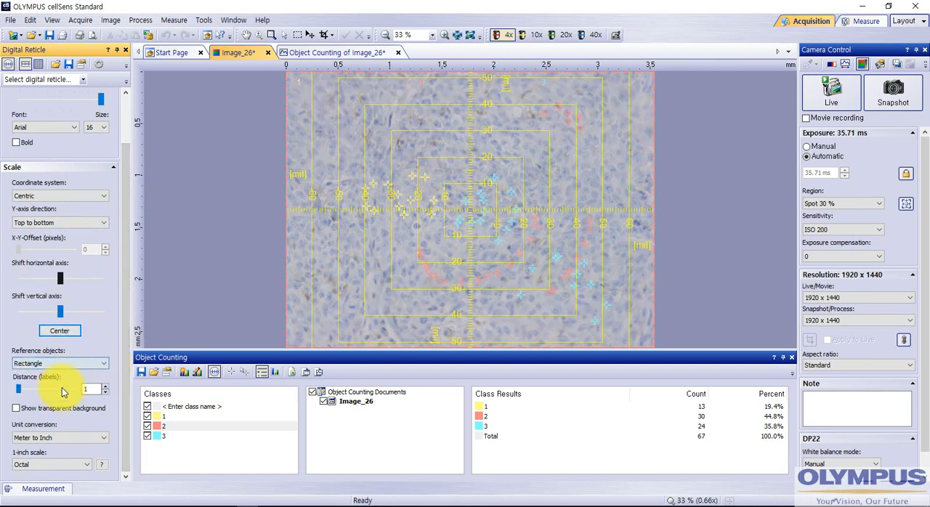
pyautogui.click(50, 363)
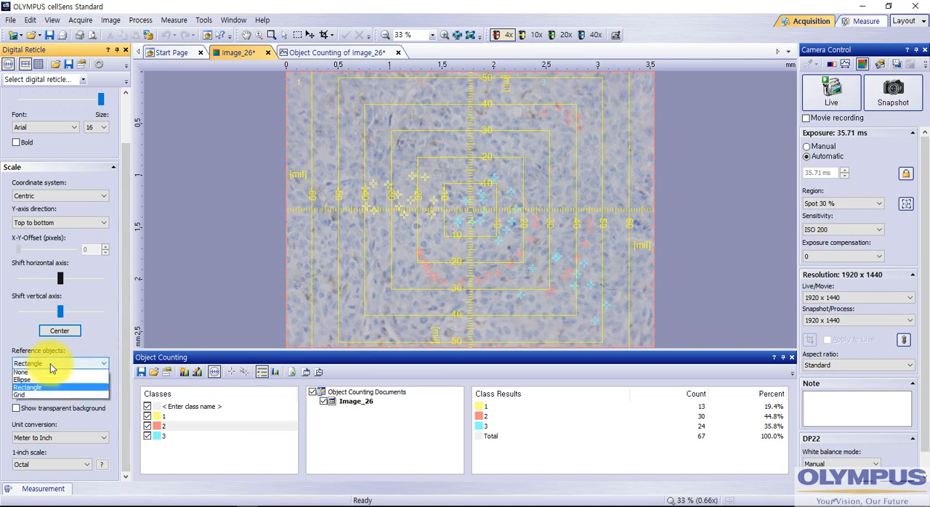
pyautogui.click(36, 380)
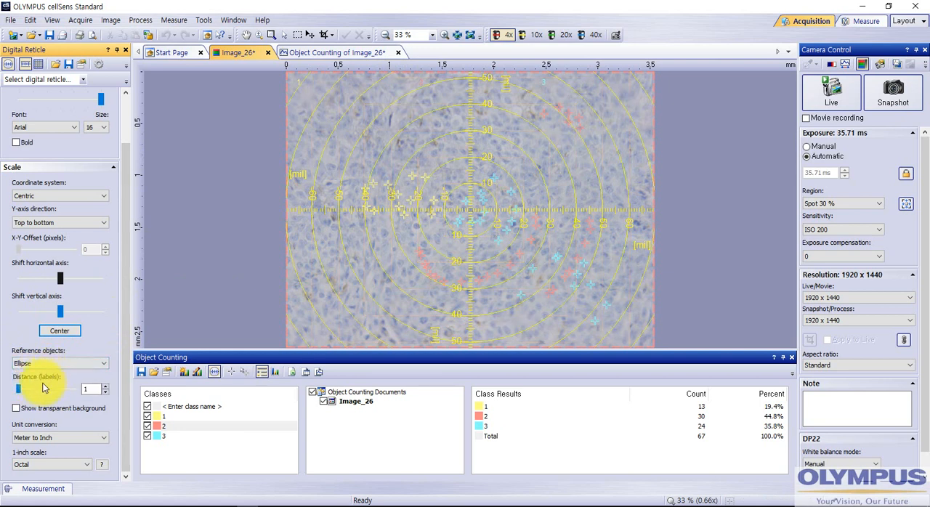
pyautogui.click(43, 364)
pyautogui.click(36, 395)
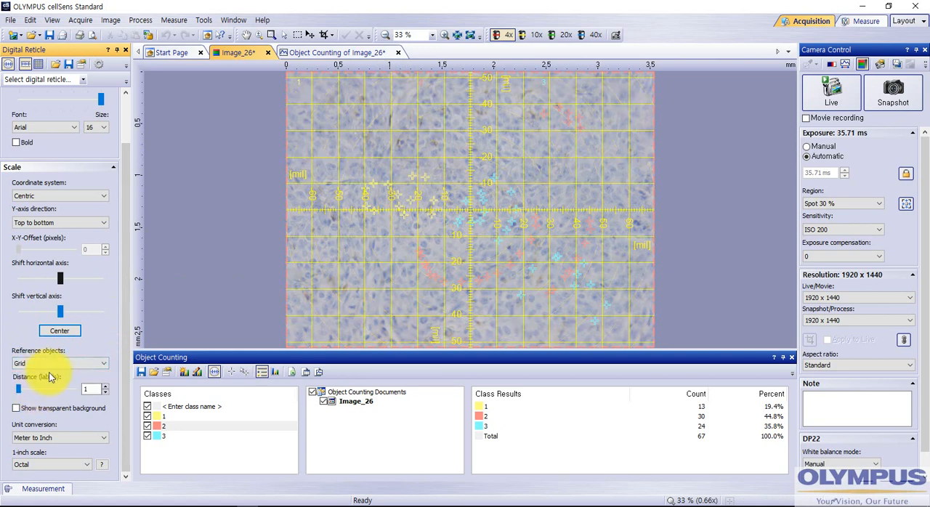
pyautogui.click(49, 363)
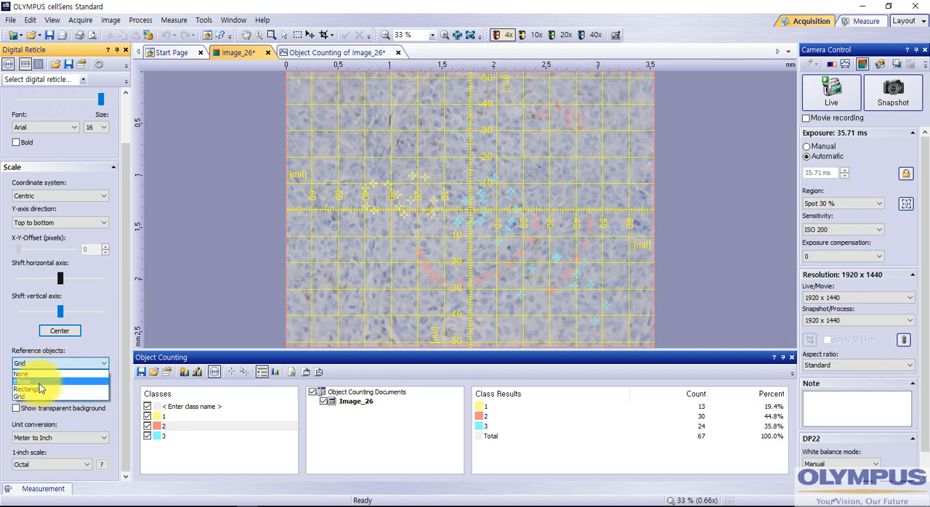
pyautogui.click(38, 382)
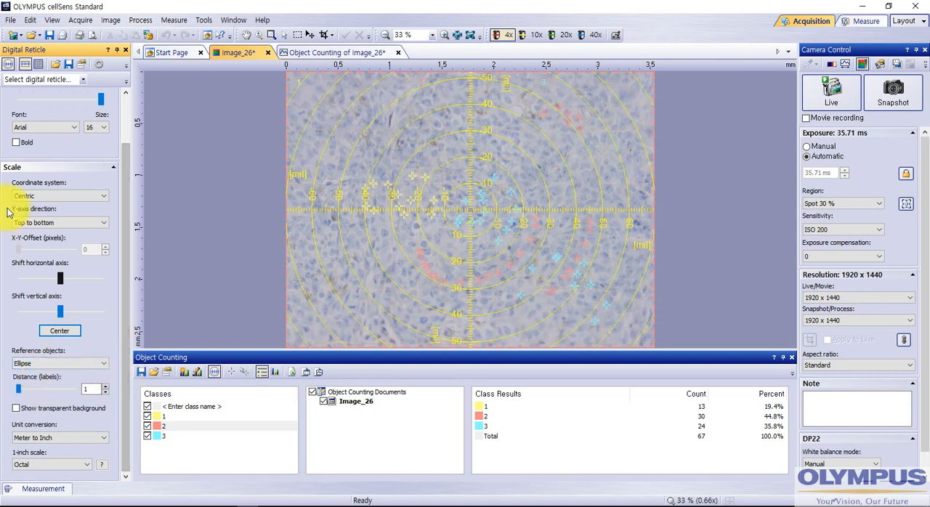
# - Switch the digital reticle from the scale to the grid form
pyautogui.click(39, 66)
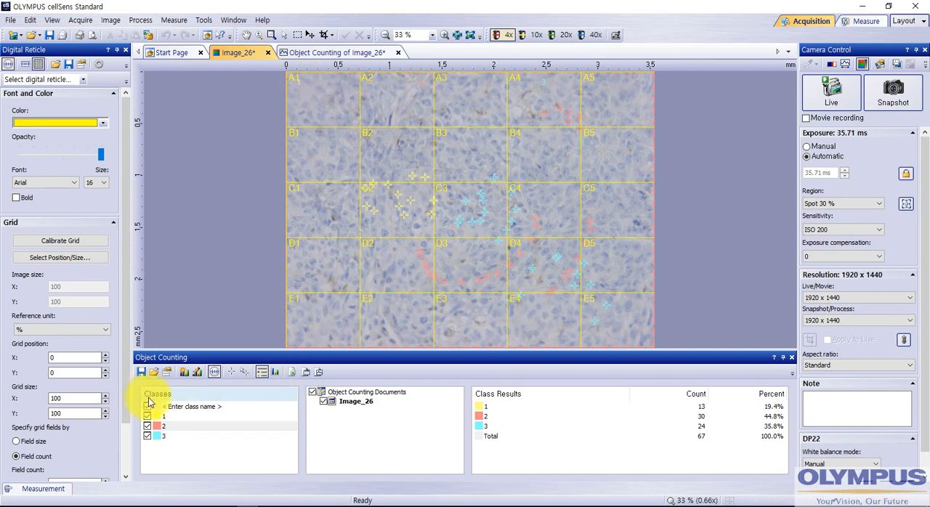
# - Delete all class 2 objects from the image, and accept the irreversible deletion
pyautogui.click(244, 372)
pyautogui.rightClick(471, 217)
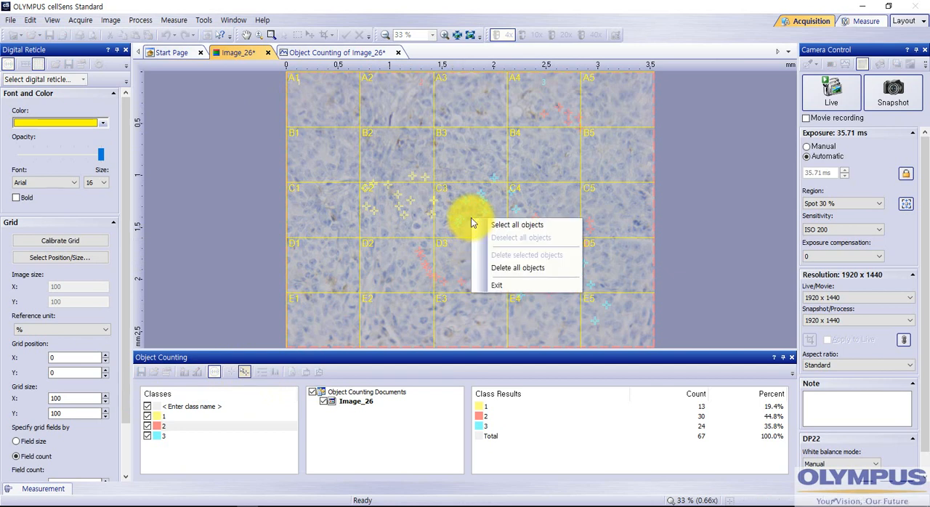
pyautogui.click(524, 222)
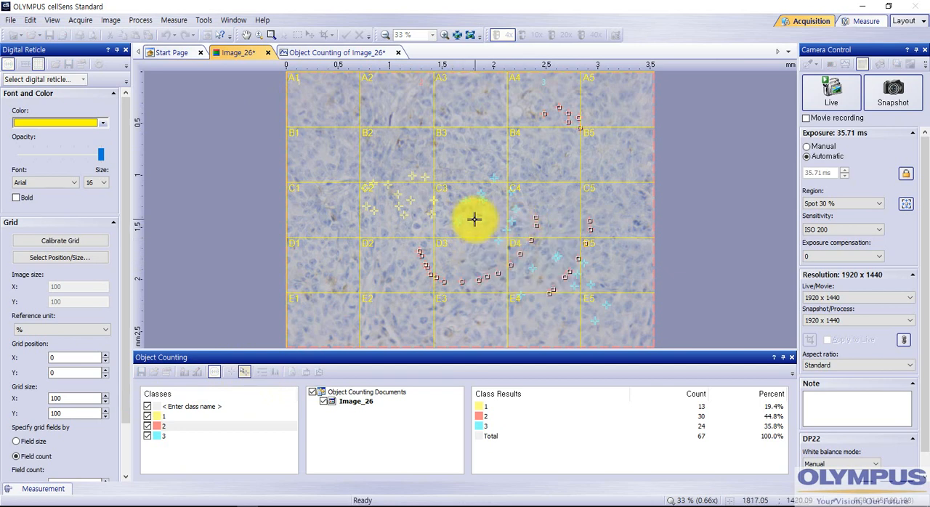
pyautogui.rightClick(475, 220)
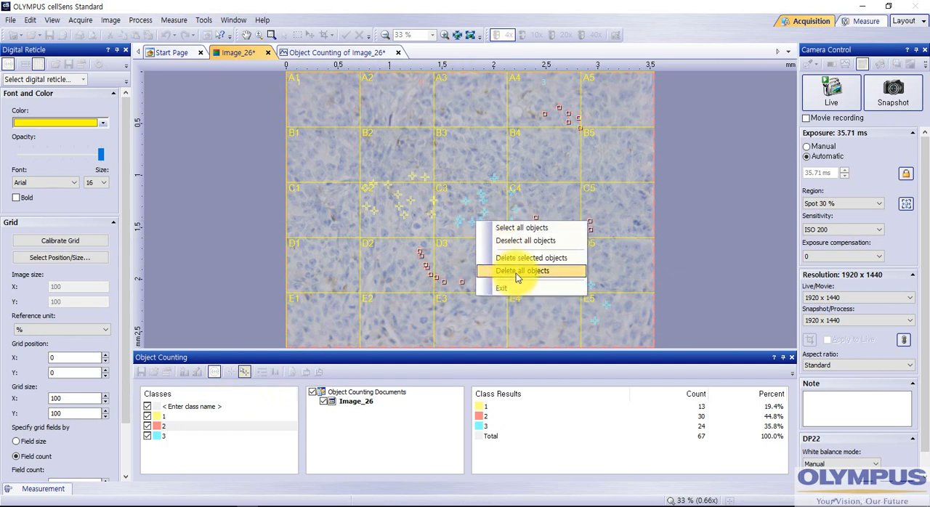
pyautogui.click(516, 271)
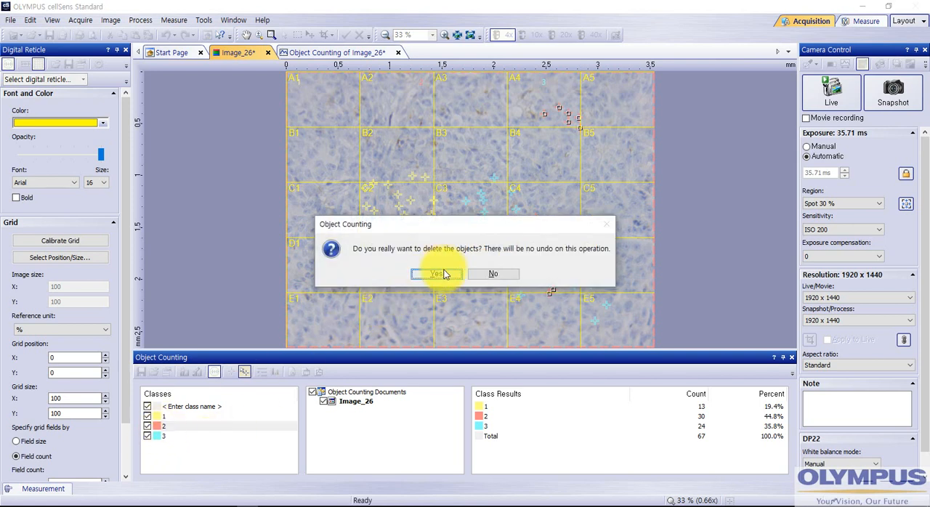
pyautogui.click(436, 273)
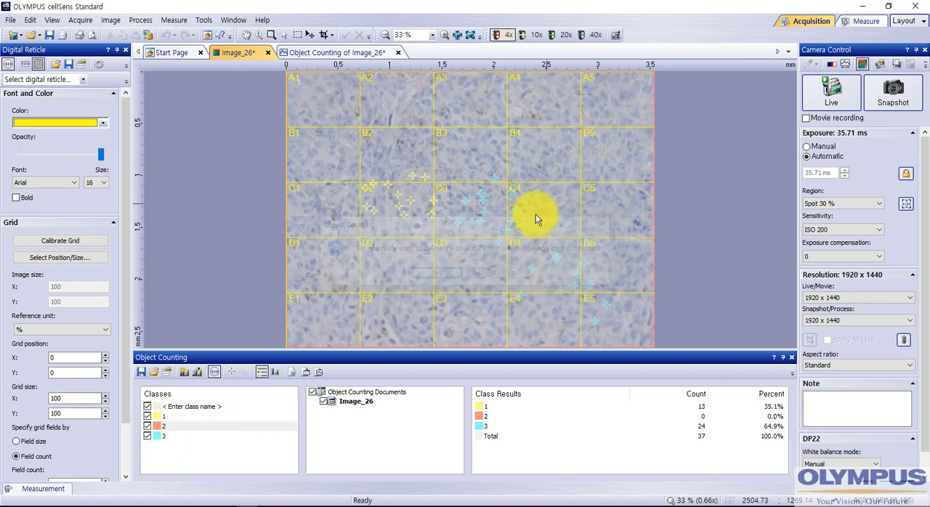
# - Make class 1 active, select all its objects on the image, and delete them
pyautogui.click(176, 419)
pyautogui.rightClick(400, 196)
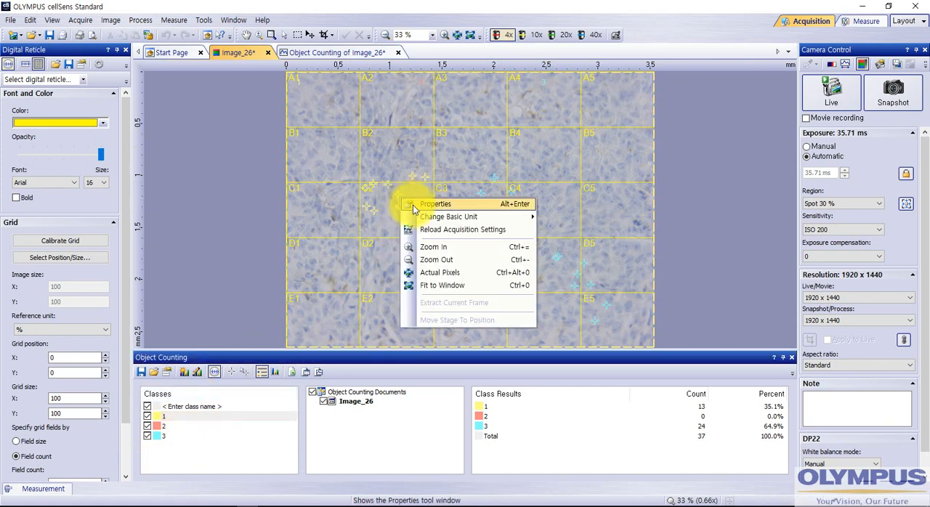
pyautogui.click(473, 174)
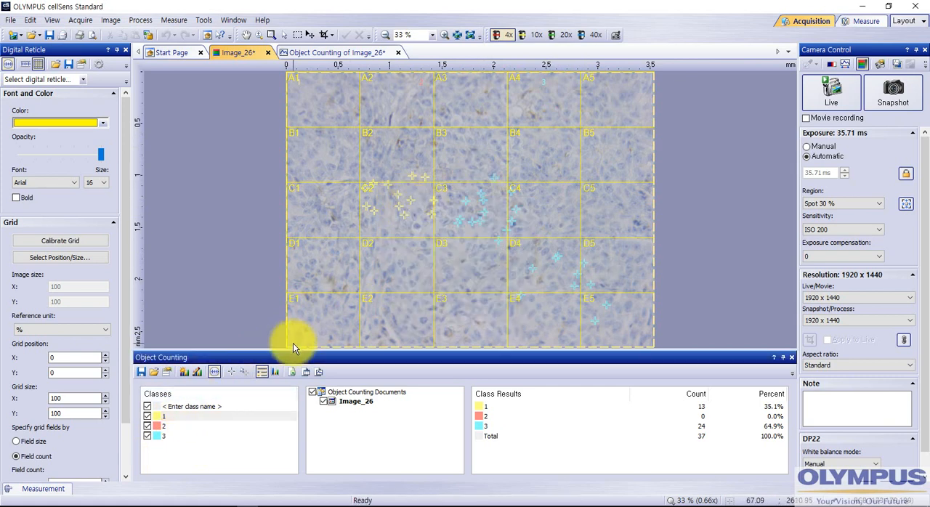
pyautogui.click(243, 376)
pyautogui.rightClick(485, 212)
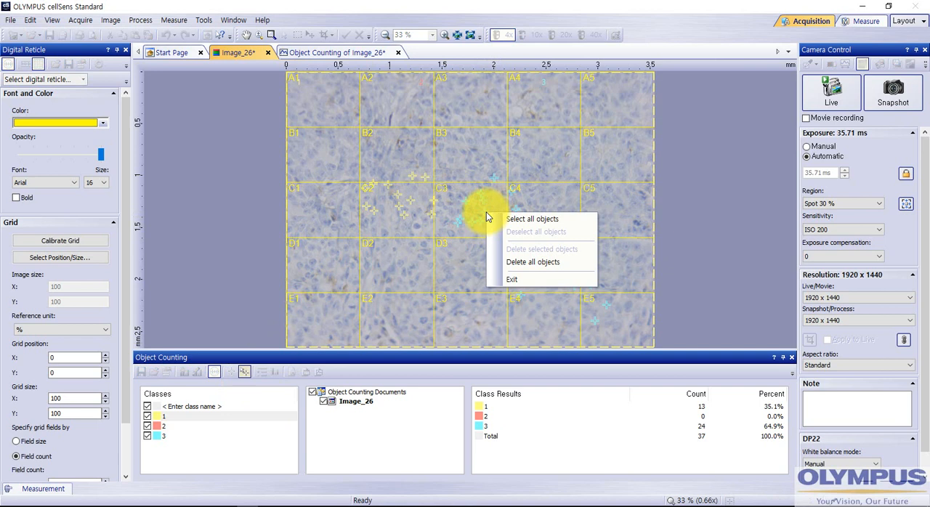
pyautogui.click(533, 219)
pyautogui.rightClick(440, 224)
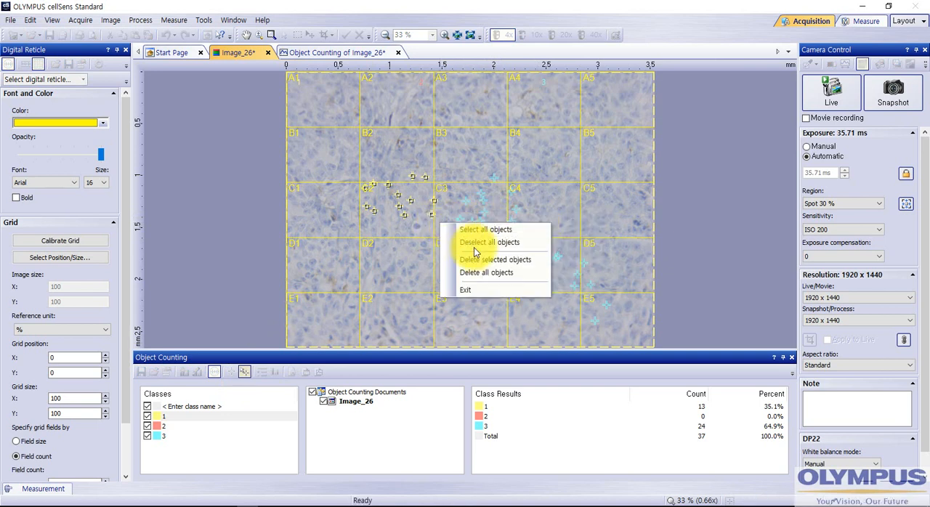
pyautogui.click(486, 274)
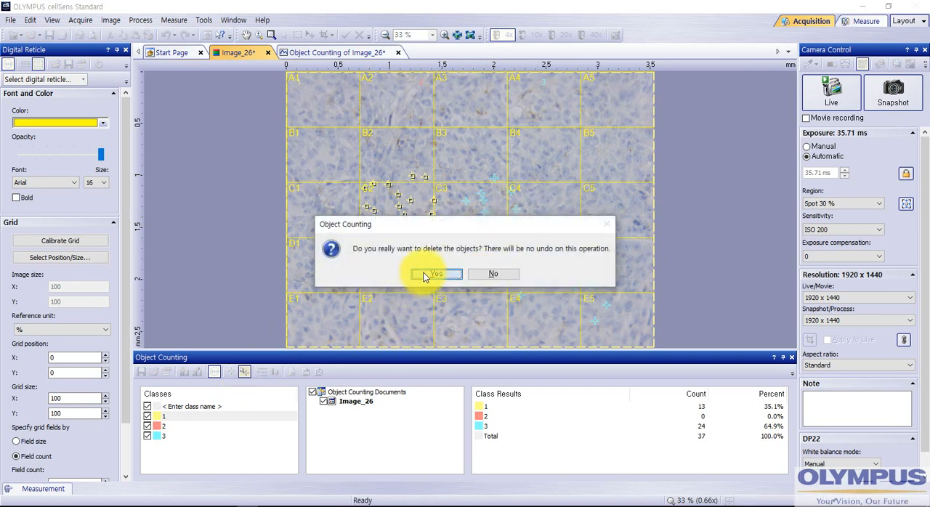
pyautogui.click(434, 274)
# - Make class 3 active, select all its objects on the image, and delete them
pyautogui.click(161, 436)
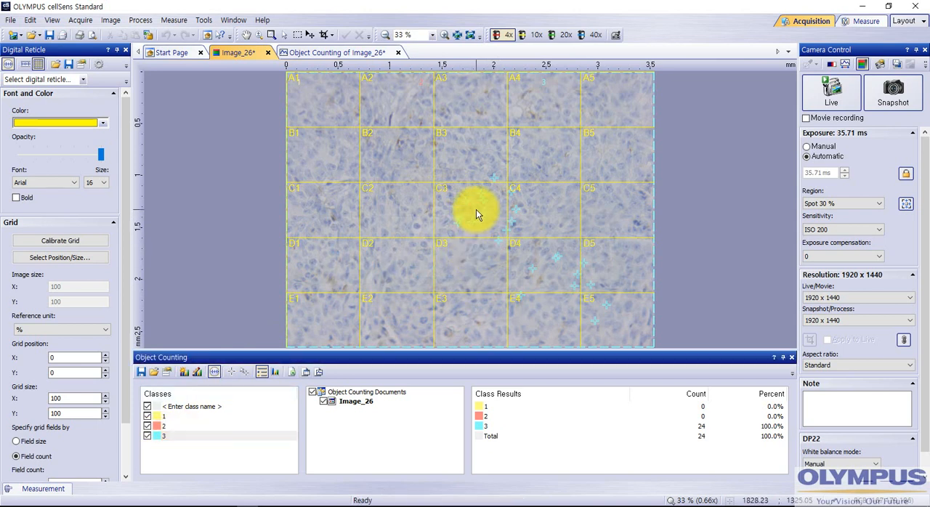
pyautogui.click(244, 372)
pyautogui.rightClick(462, 230)
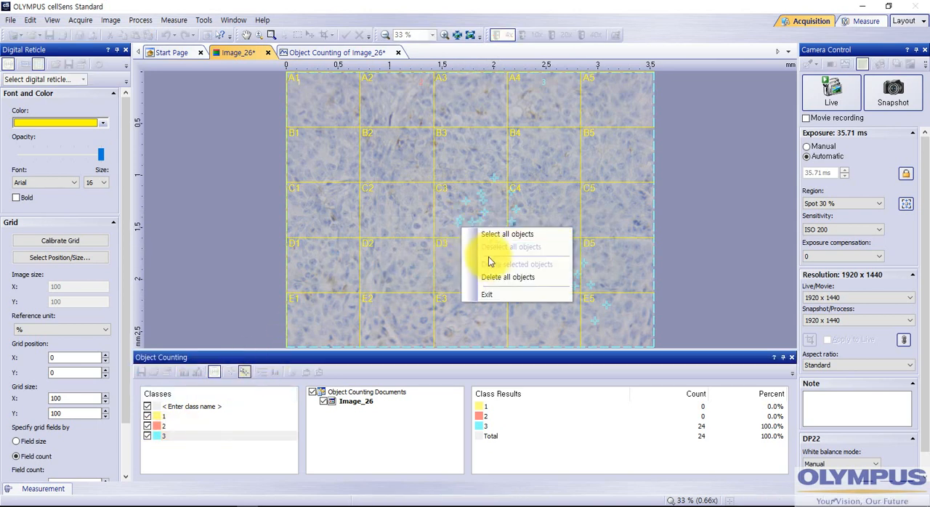
pyautogui.click(504, 233)
pyautogui.rightClick(480, 218)
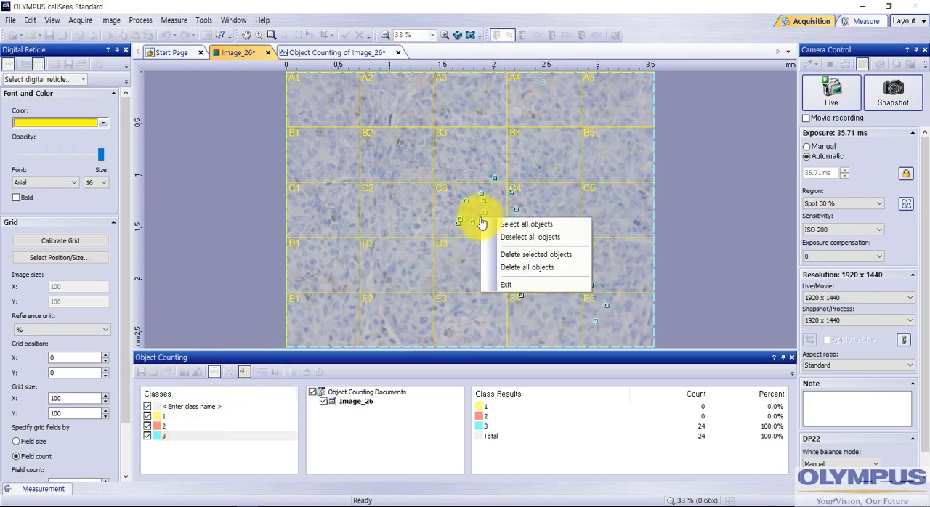
pyautogui.click(527, 267)
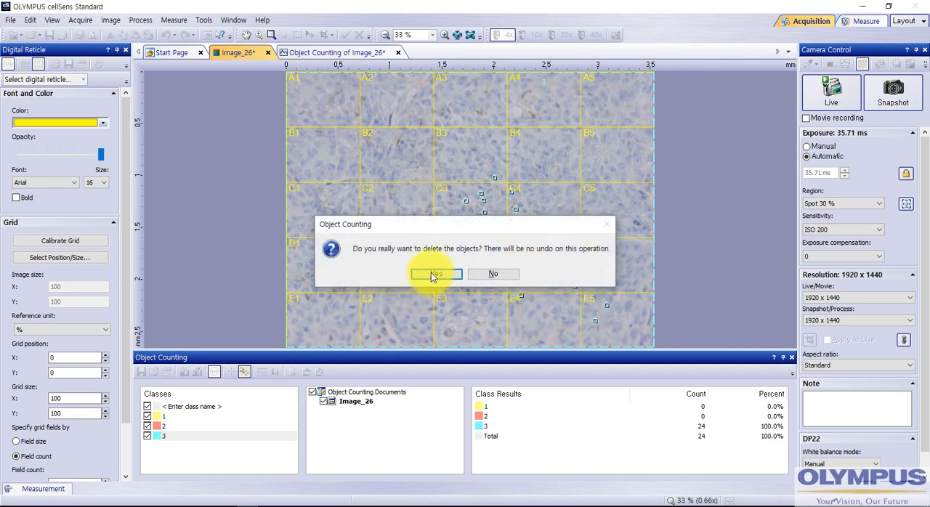
pyautogui.click(433, 273)
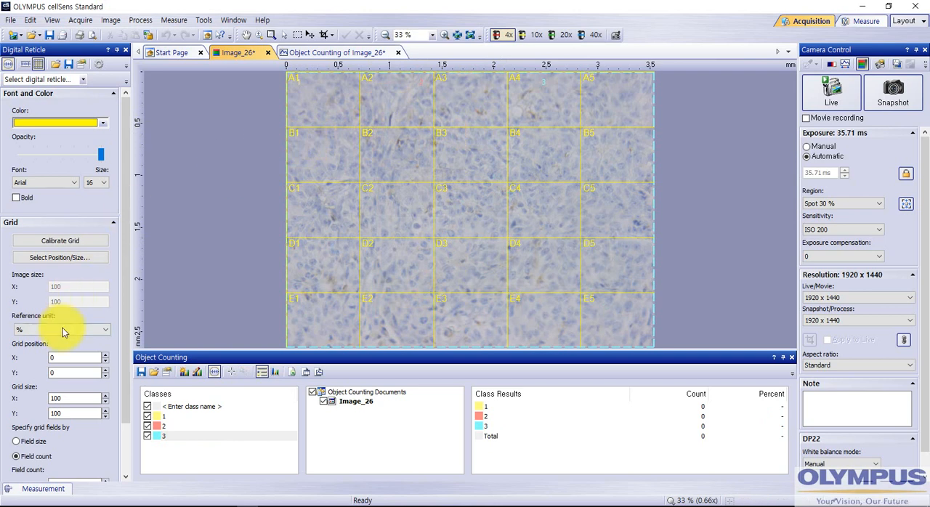
# - Try a horizontal field count of 10 for the reticle grid, and return it to 5
pyautogui.moveTo(124, 282); pyautogui.dragTo(124, 332)
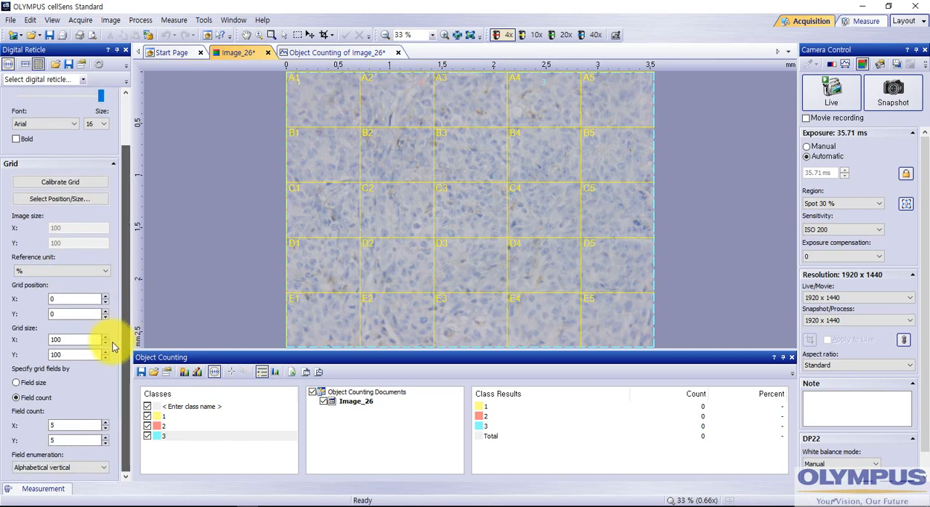
pyautogui.click(106, 422)
pyautogui.click(105, 422)
pyautogui.click(105, 422)
pyautogui.click(107, 423)
pyautogui.click(106, 423)
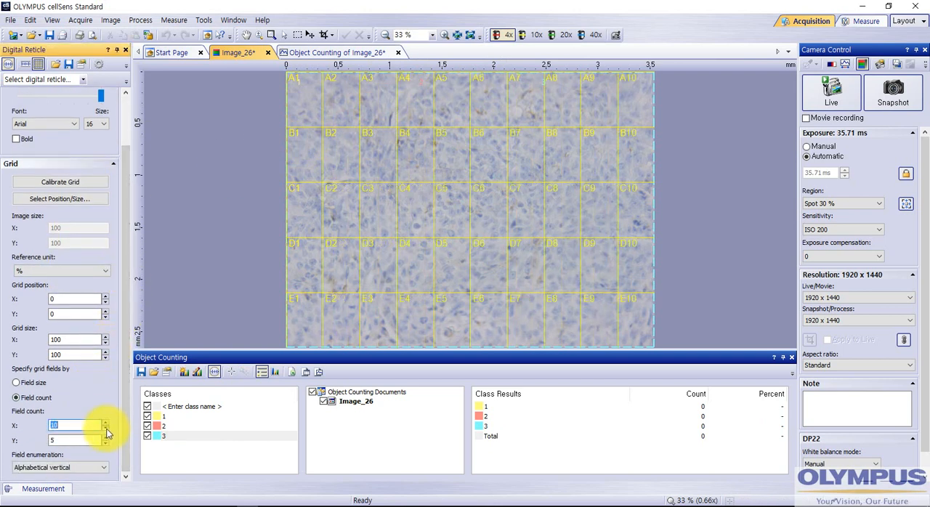
pyautogui.click(106, 430)
pyautogui.click(106, 429)
pyautogui.click(106, 430)
pyautogui.click(106, 429)
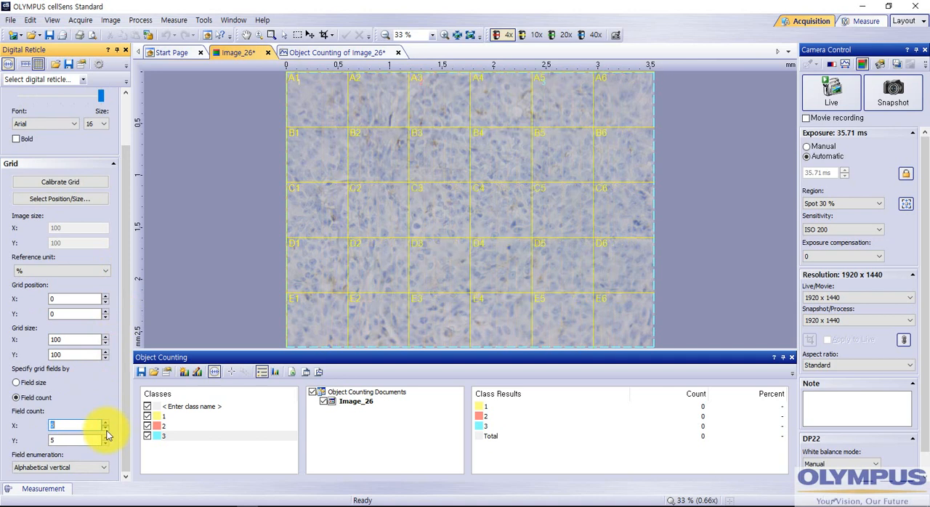
pyautogui.click(106, 429)
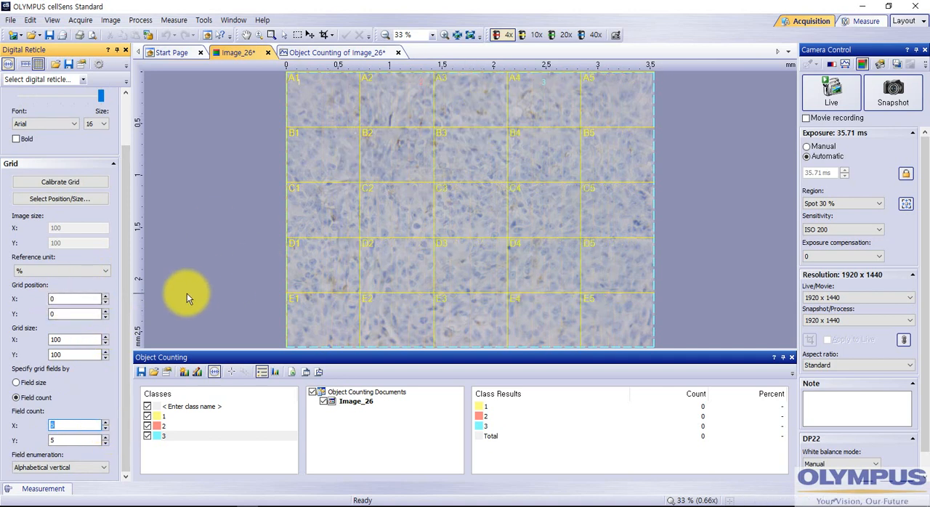
# - Try a smaller horizontal grid size for the reticle, and return it to 100%
pyautogui.moveTo(106, 297); pyautogui.dragTo(104, 302)
pyautogui.click(63, 339)
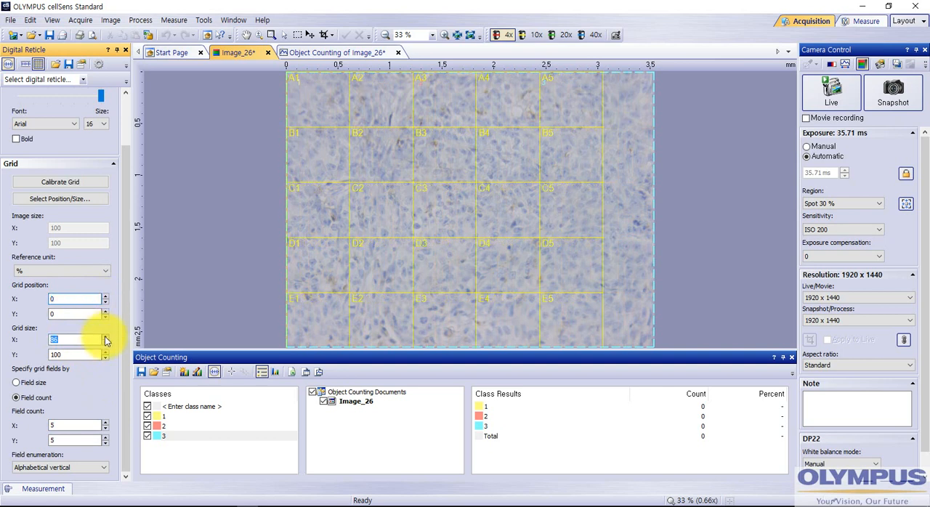
pyautogui.moveTo(105, 337); pyautogui.dragTo(105, 335)
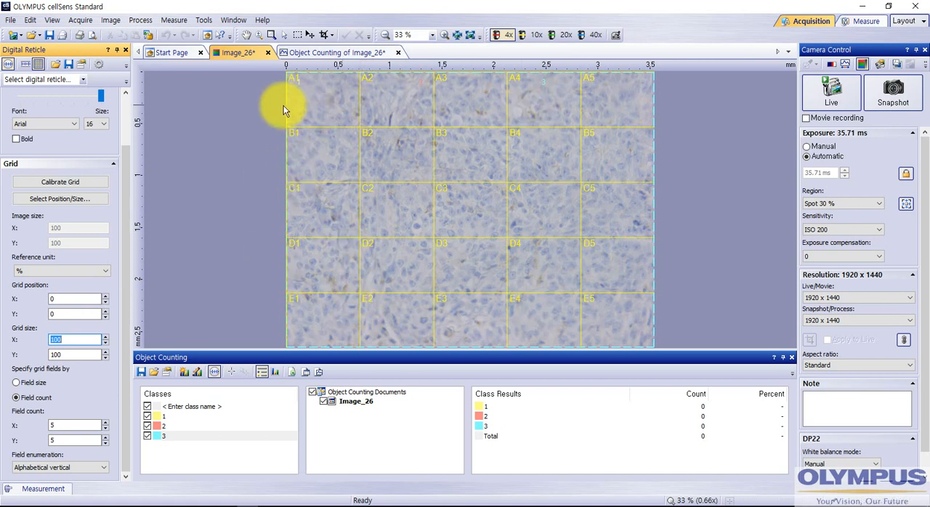
# - Start counting with class 1 active, and add five markers inside grid field A1
pyautogui.click(234, 374)
pyautogui.click(170, 417)
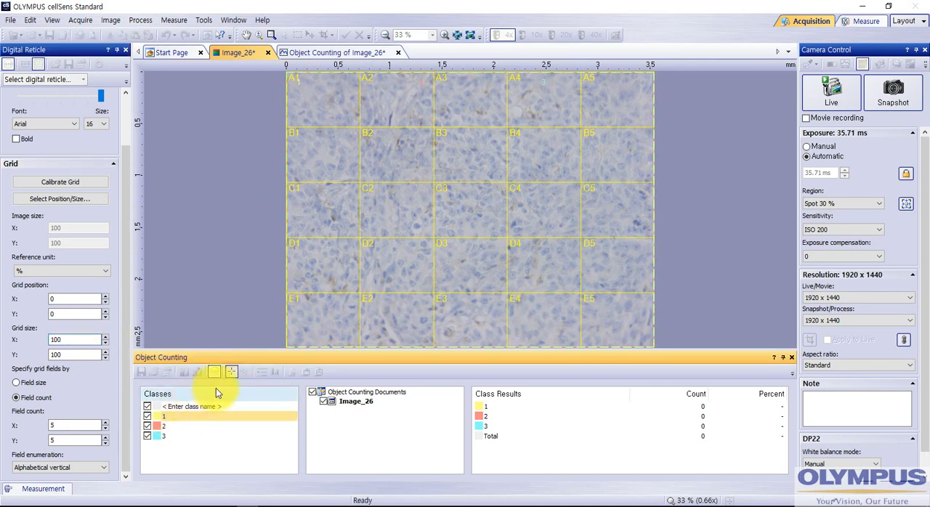
pyautogui.rightClick(224, 375)
pyautogui.click(170, 420)
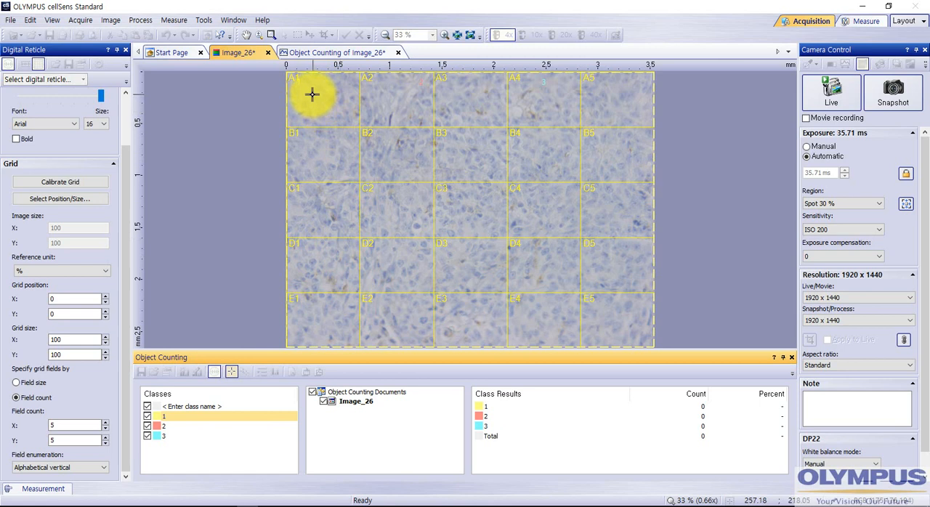
pyautogui.click(234, 374)
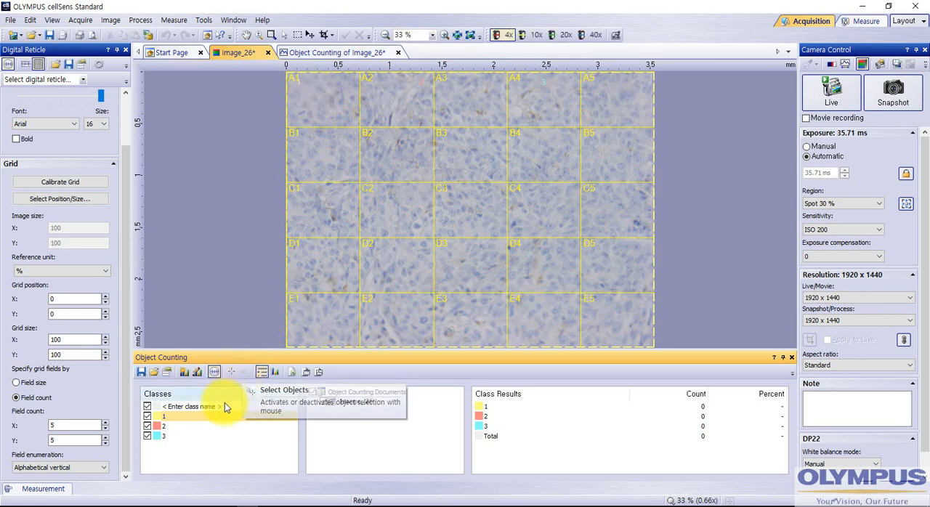
pyautogui.click(233, 371)
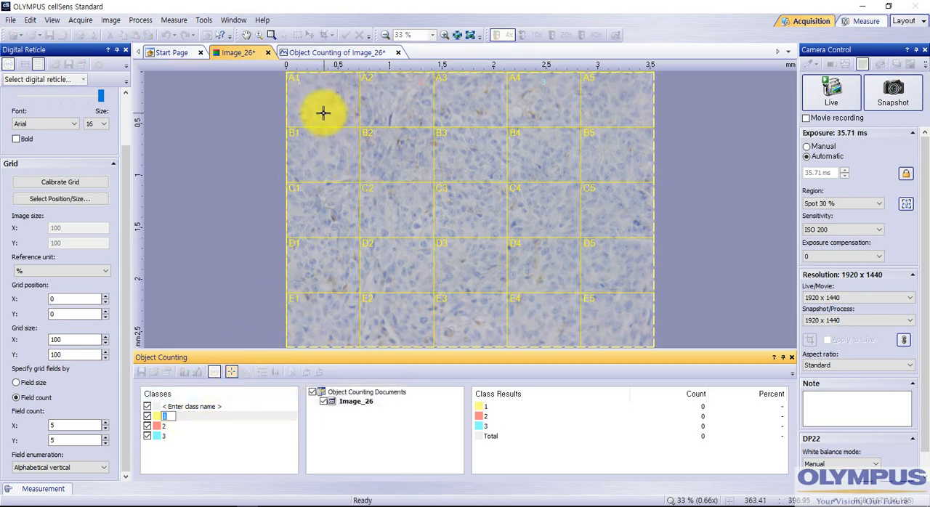
pyautogui.click(319, 90)
pyautogui.click(339, 94)
pyautogui.click(332, 112)
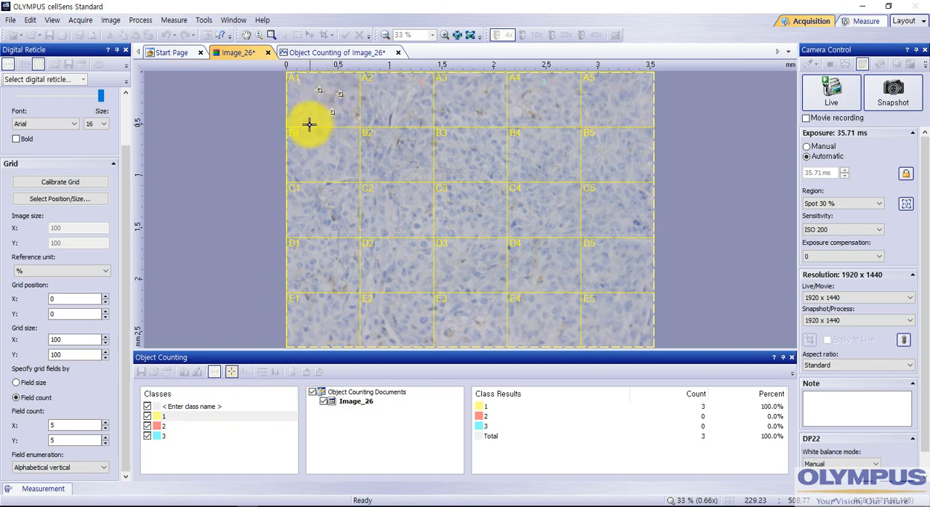
pyautogui.click(309, 124)
pyautogui.click(305, 114)
# - Switch counting to class 2, and add six markers inside grid field A2
pyautogui.click(182, 428)
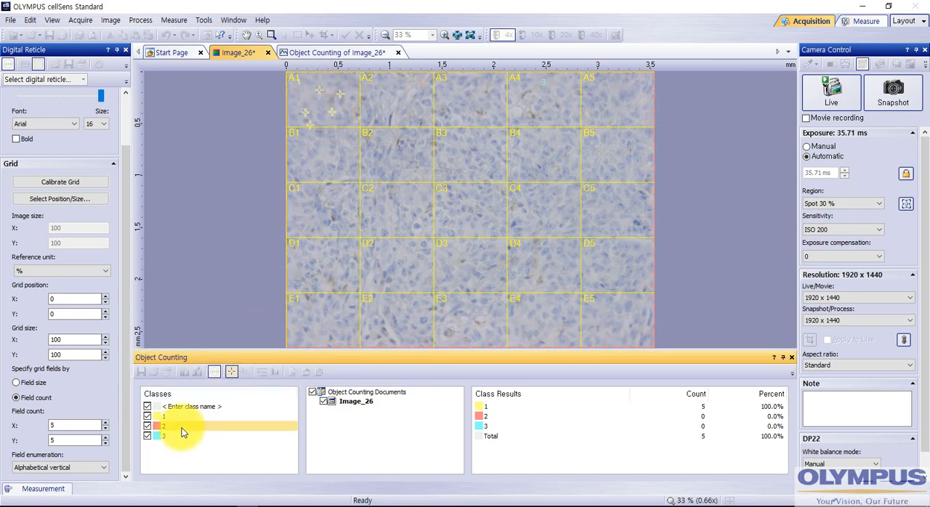
pyautogui.click(386, 95)
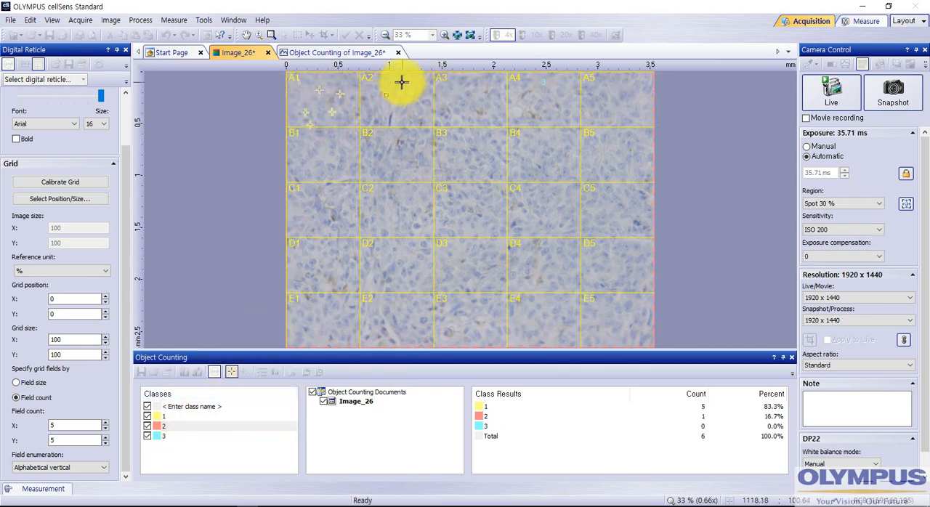
pyautogui.click(402, 82)
pyautogui.click(401, 103)
pyautogui.click(413, 110)
pyautogui.click(402, 119)
pyautogui.click(393, 117)
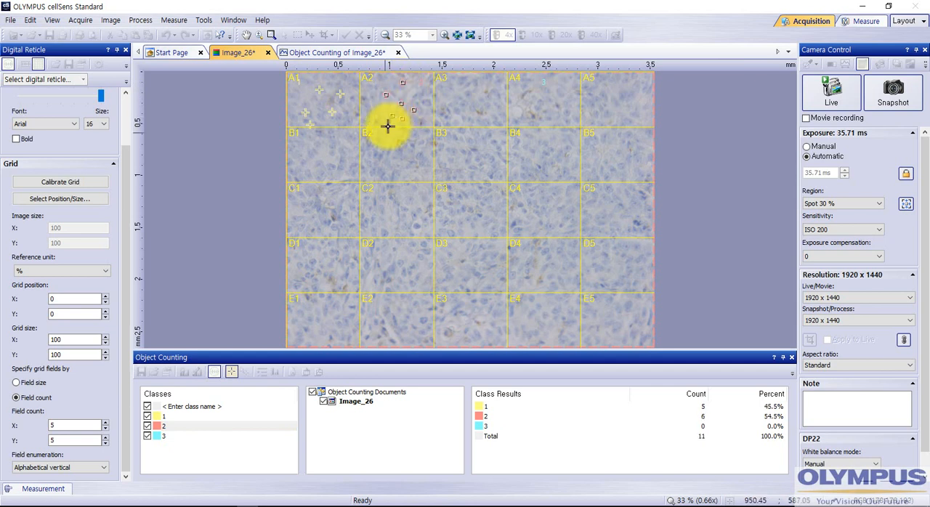
# - Switch counting to class 3, and add nine markers inside grid field A3
pyautogui.click(182, 436)
pyautogui.click(462, 103)
pyautogui.click(482, 87)
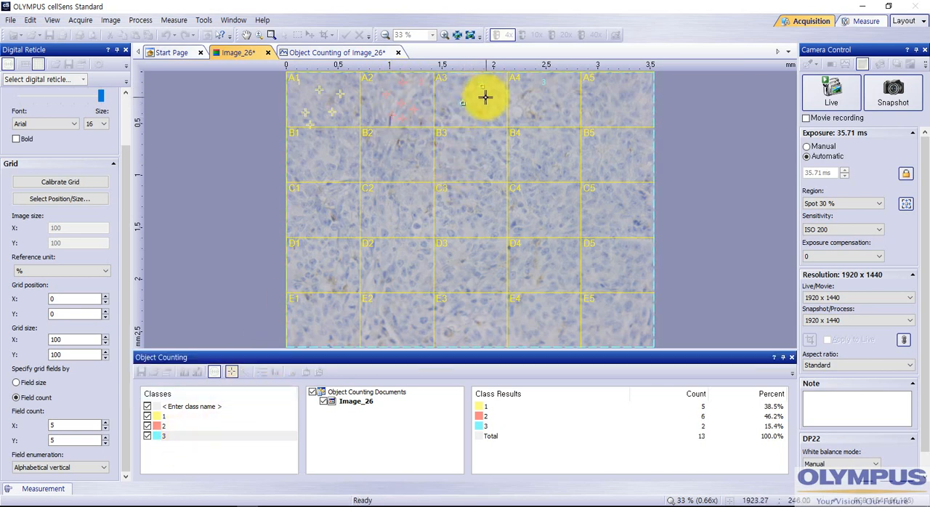
pyautogui.click(486, 97)
pyautogui.click(479, 116)
pyautogui.click(468, 123)
pyautogui.click(464, 104)
pyautogui.click(470, 90)
pyautogui.click(476, 97)
pyautogui.click(476, 103)
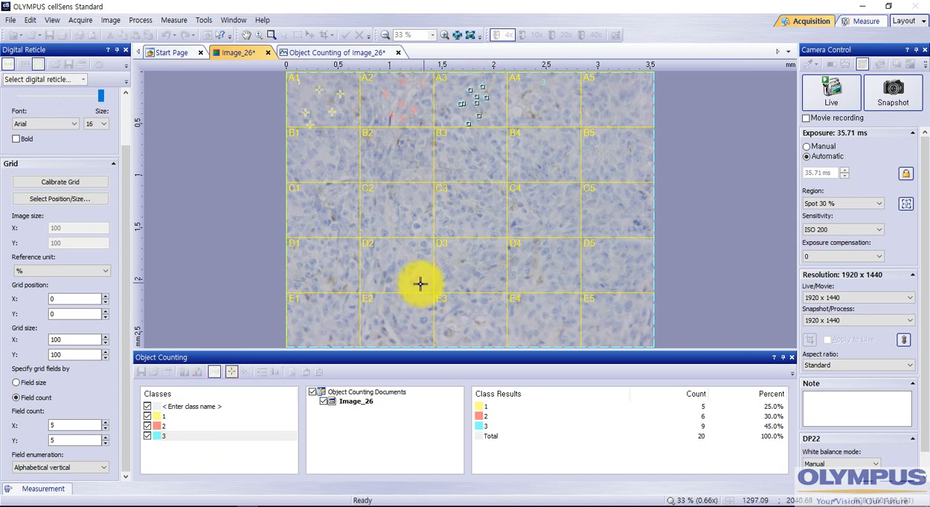